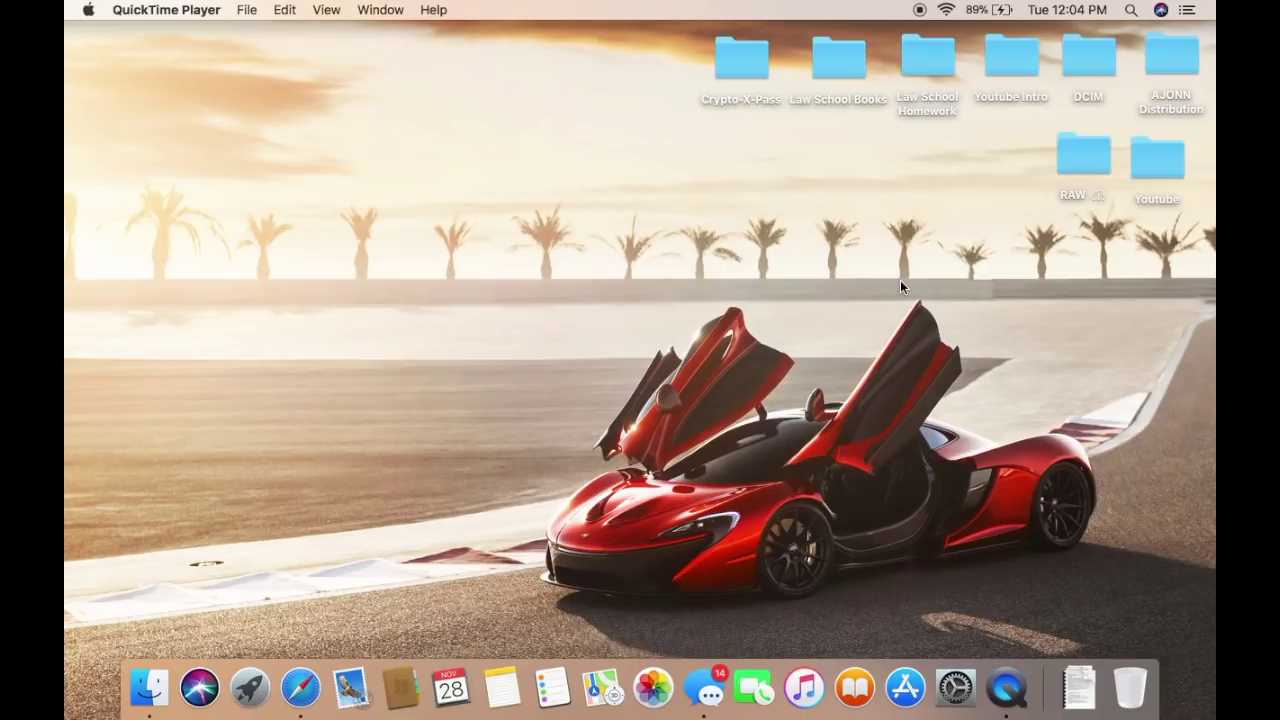
Load poloniex.com in Safari and open the Create Your Account registration form.
left_click(298, 692)
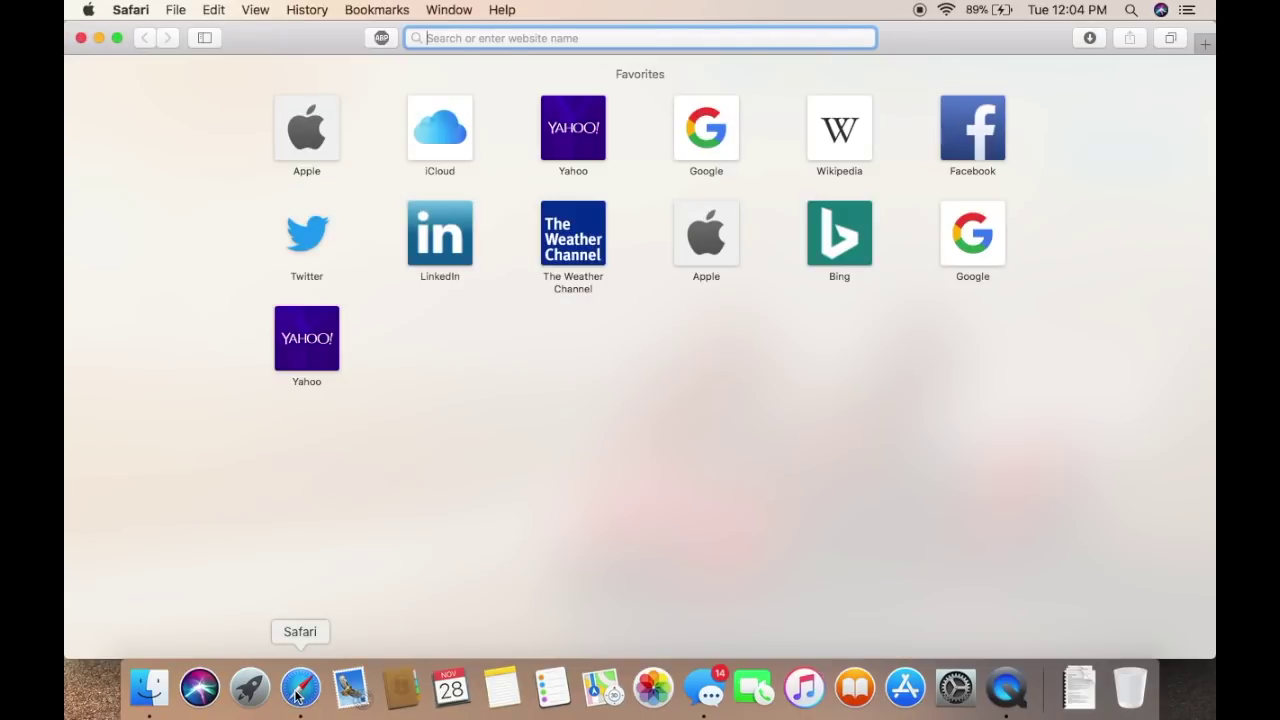
type("pol")
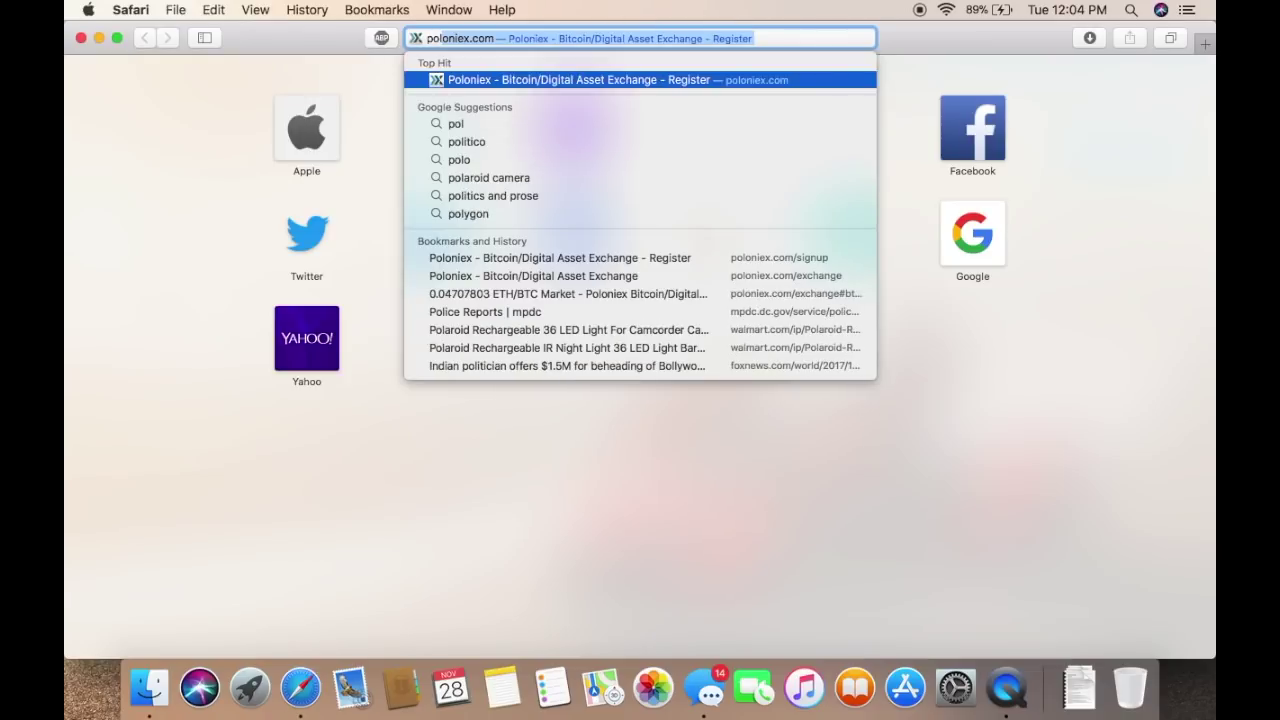
key("Return")
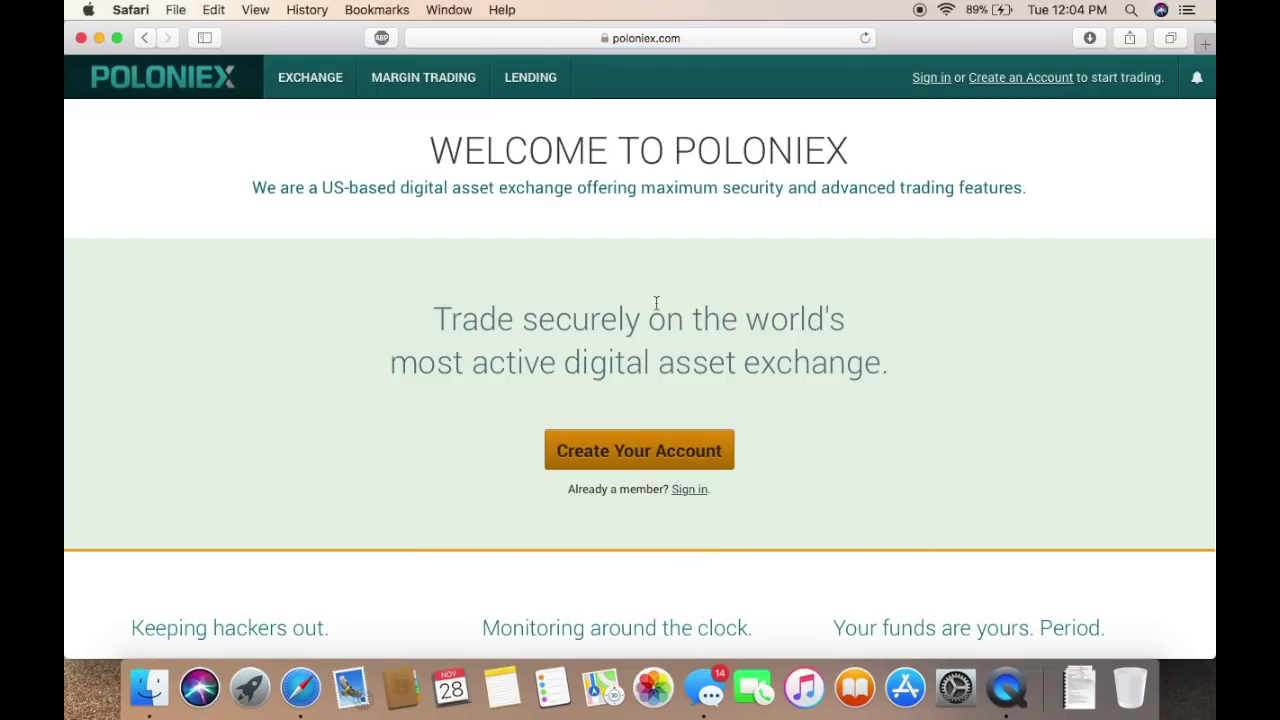
left_click(644, 452)
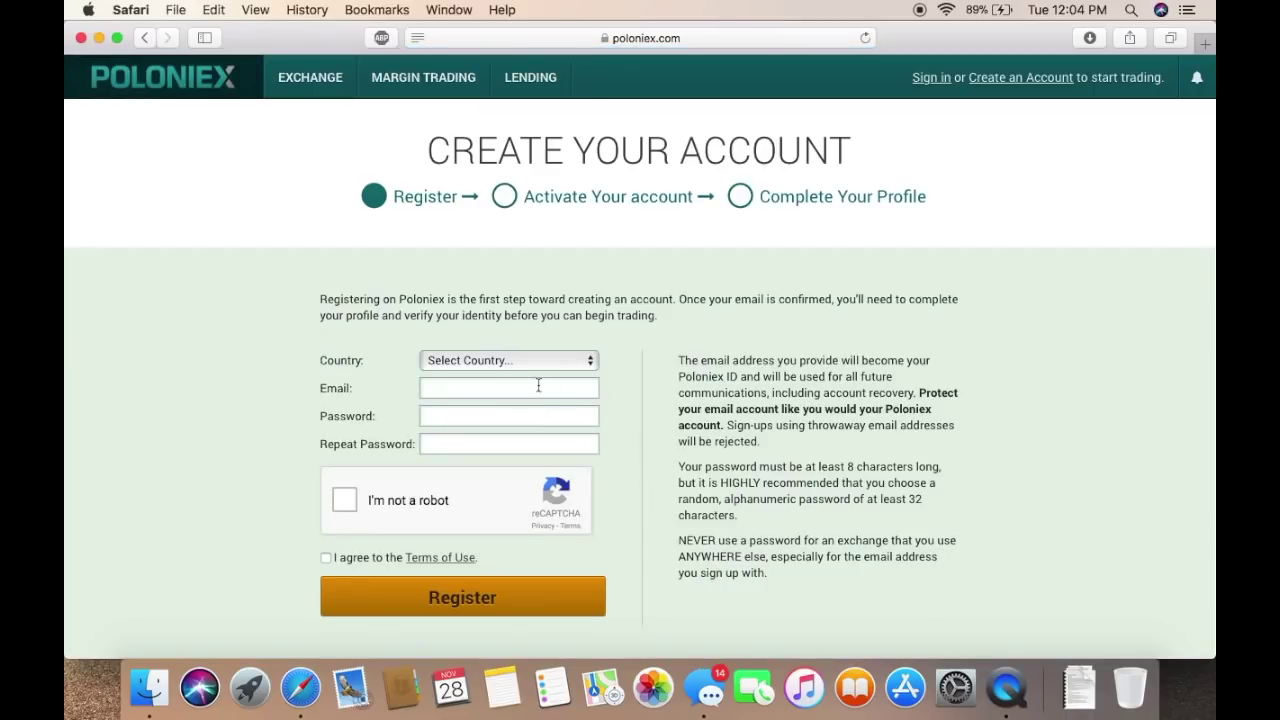
Choose United States as the country and decline Safari's suggested password.
left_click(556, 360)
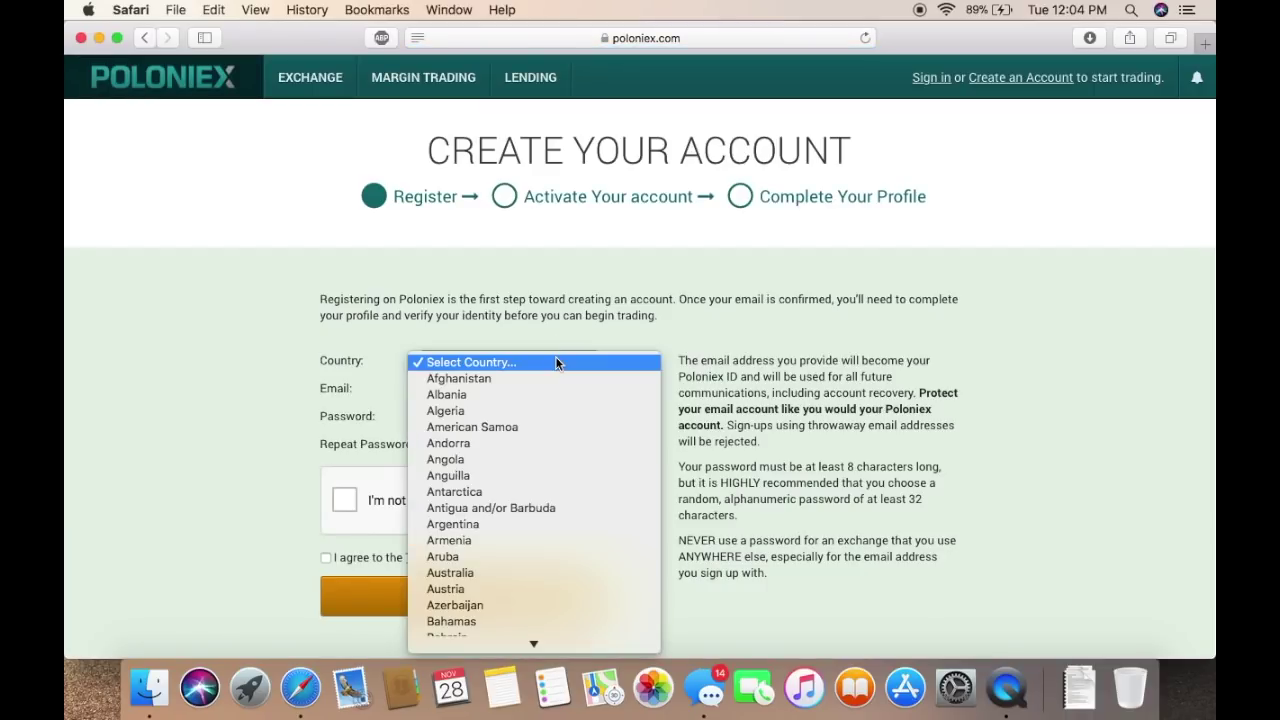
type("united")
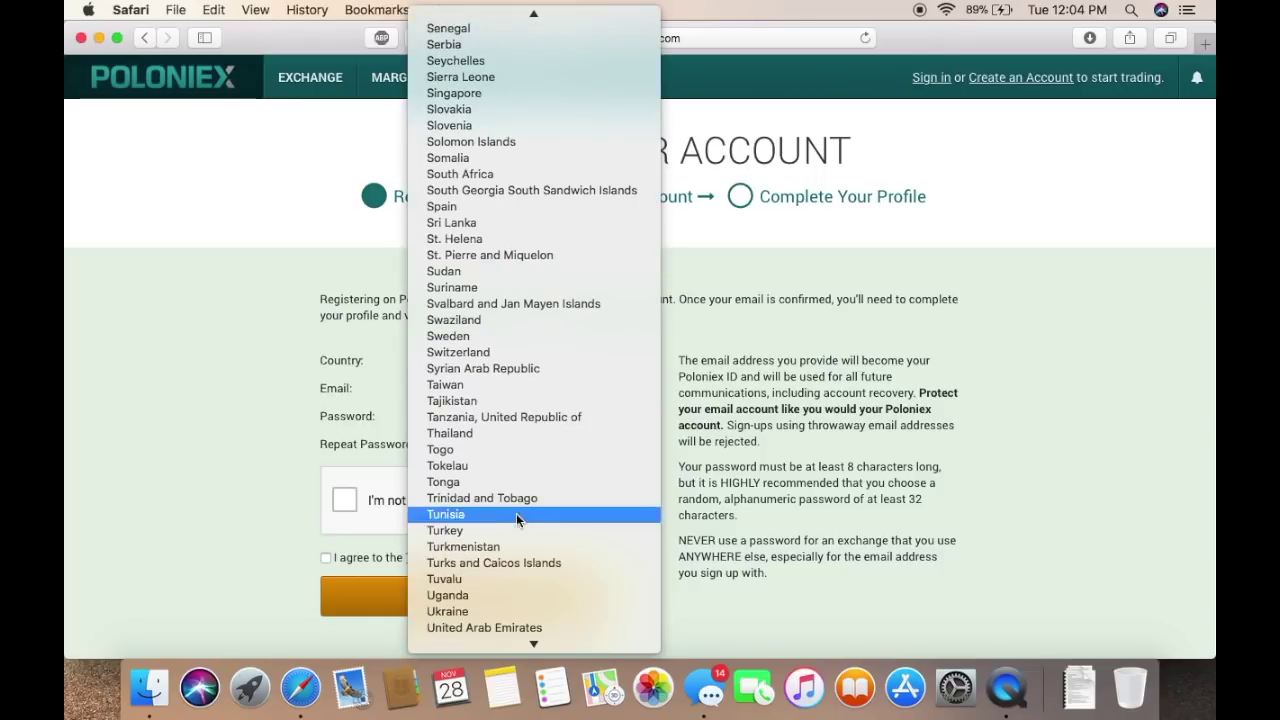
scroll(509, 562, "down", 3)
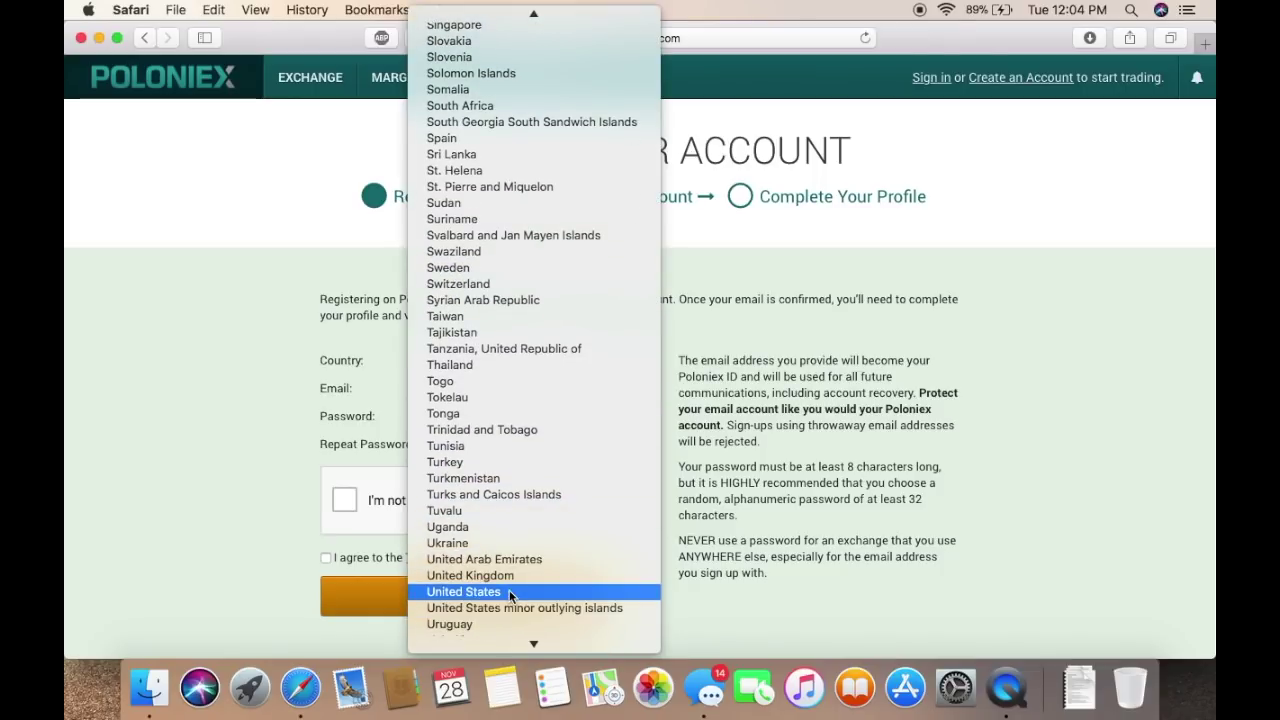
left_click(509, 590)
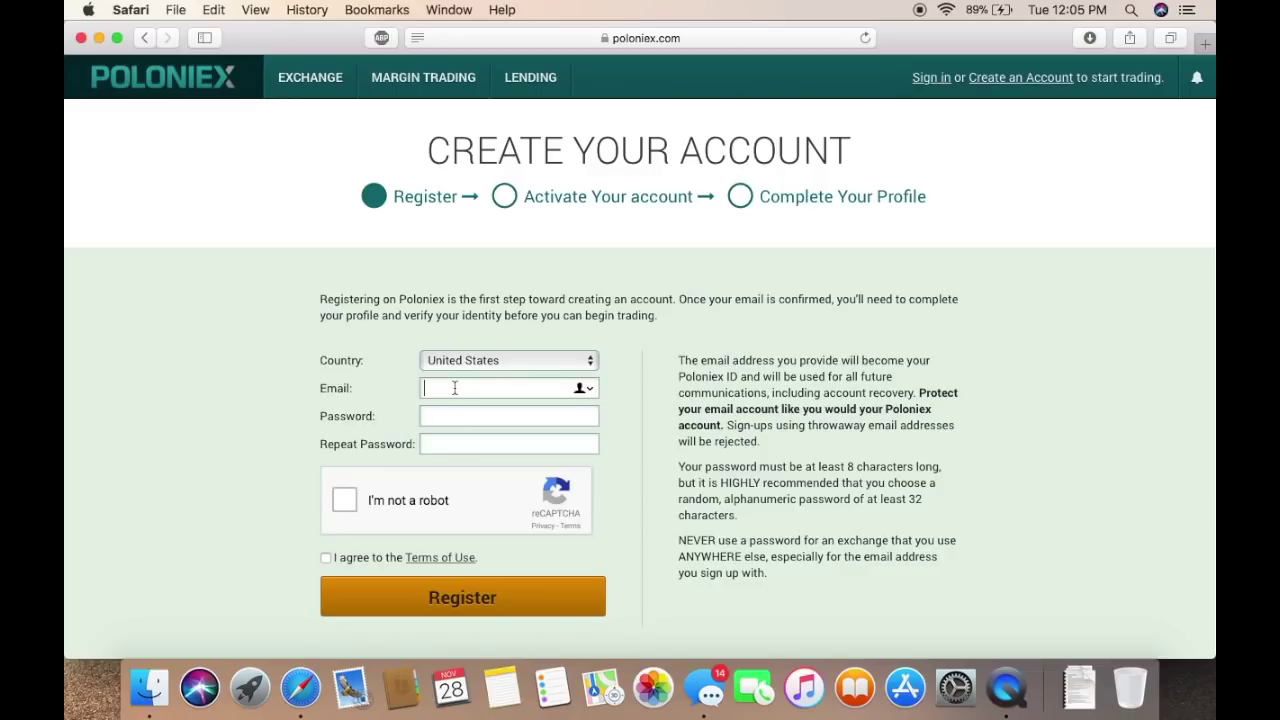
left_click(481, 410)
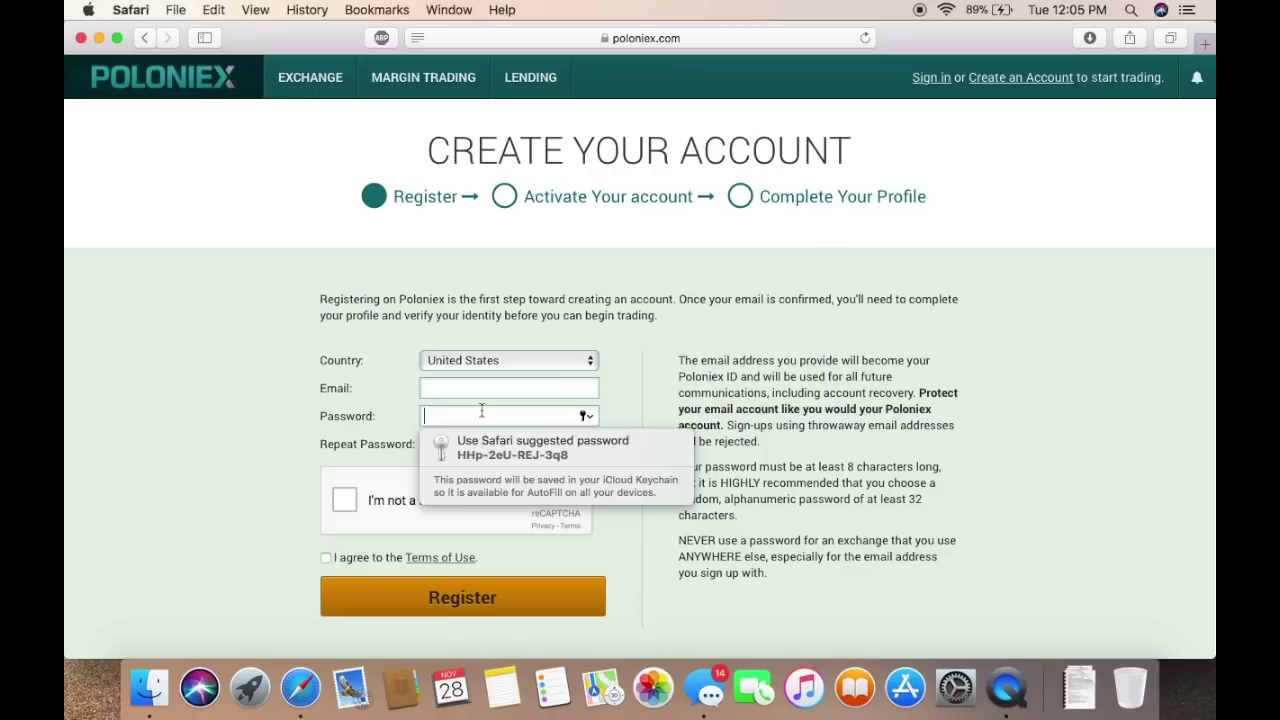
left_click(665, 410)
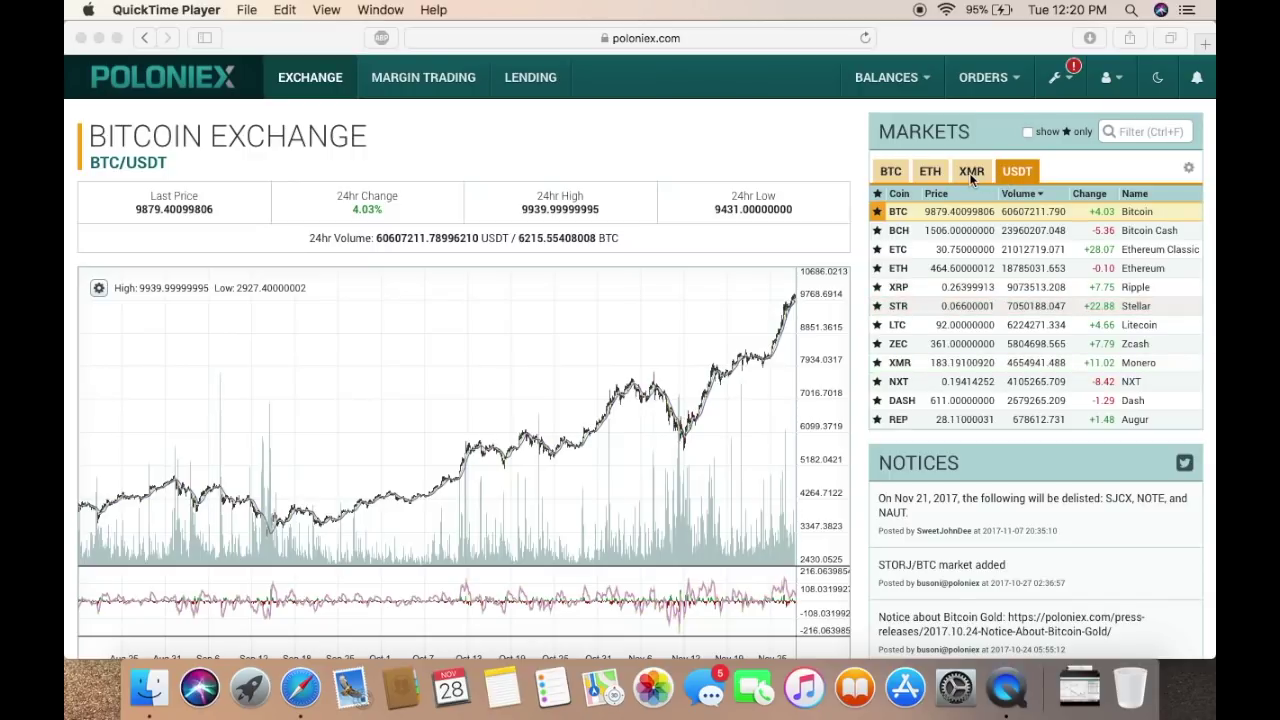
Browse the BTC markets list, return to USDT pairs, and scroll to the Buy/Sell forms.
left_click(890, 174)
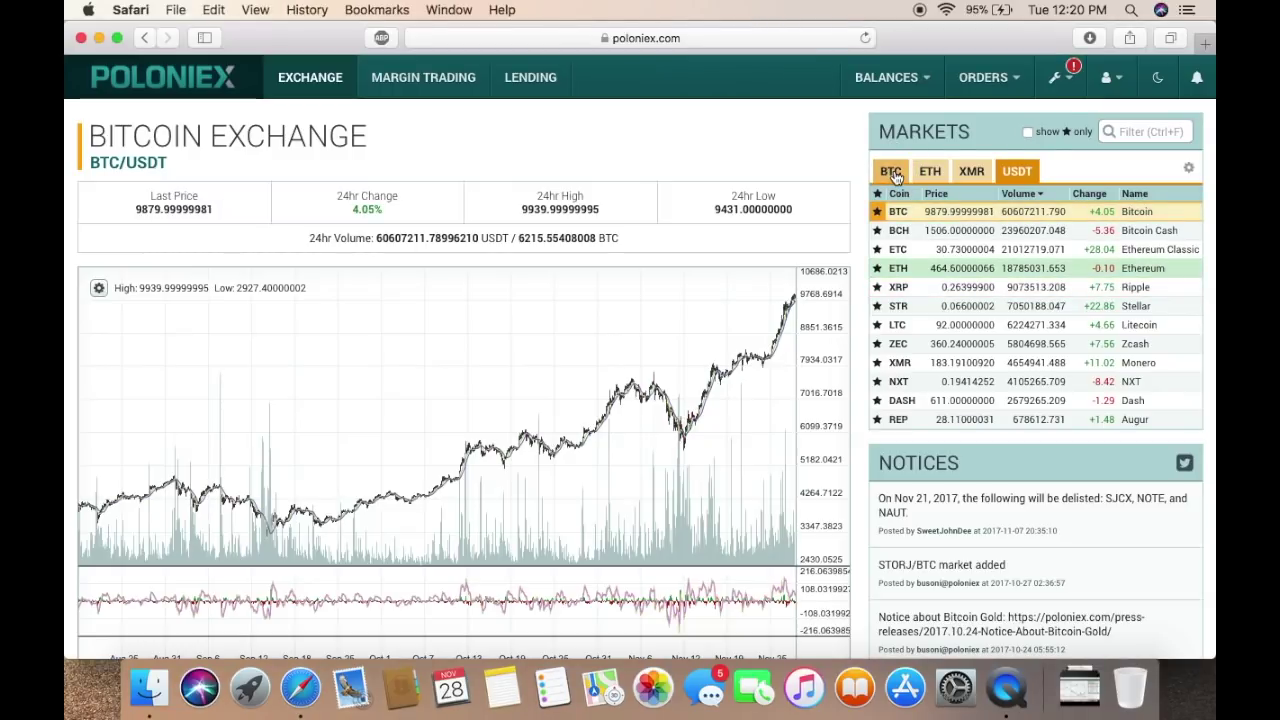
left_click(890, 174)
scroll(950, 392, "down", 5)
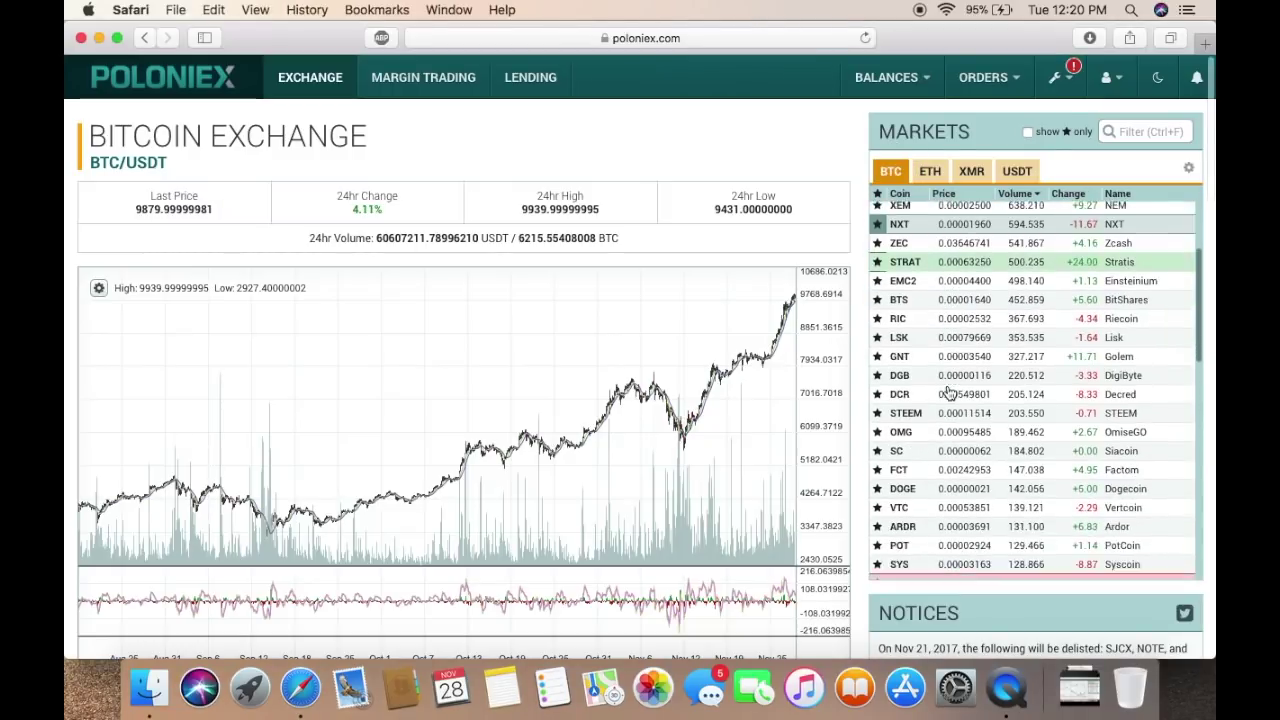
scroll(950, 392, "up", 5)
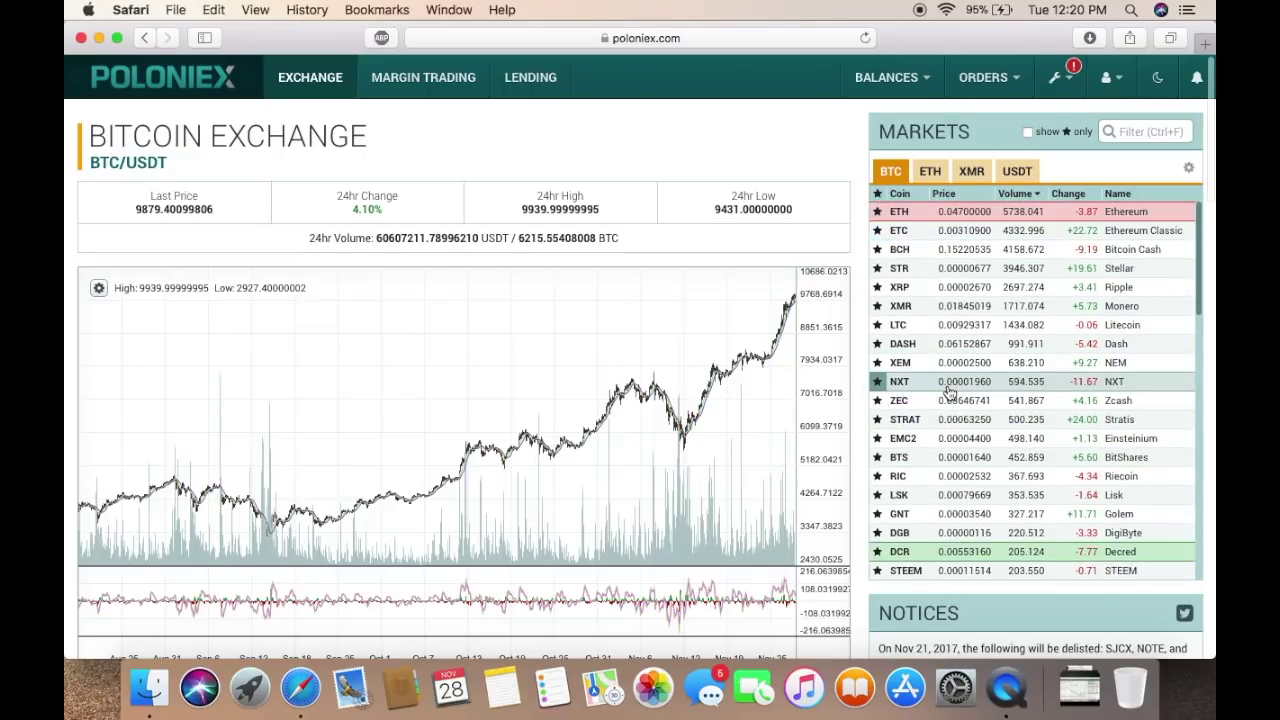
left_click(1014, 172)
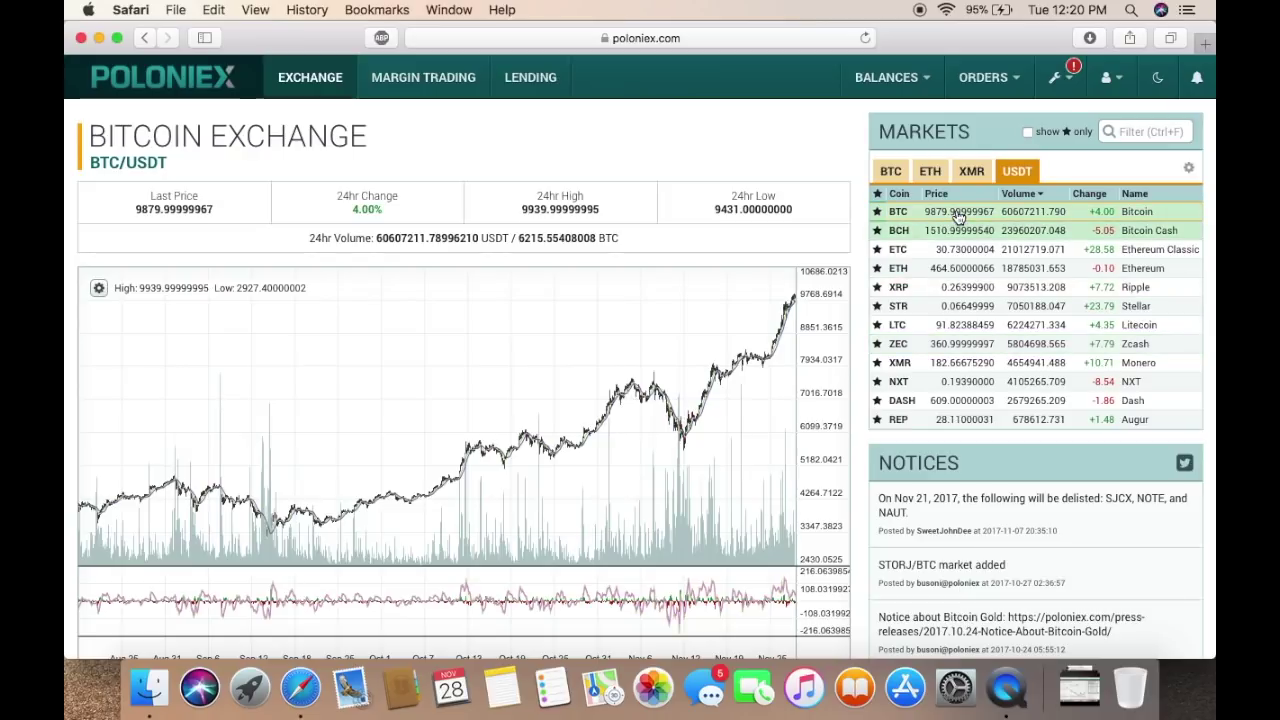
scroll(804, 442, "down", 10)
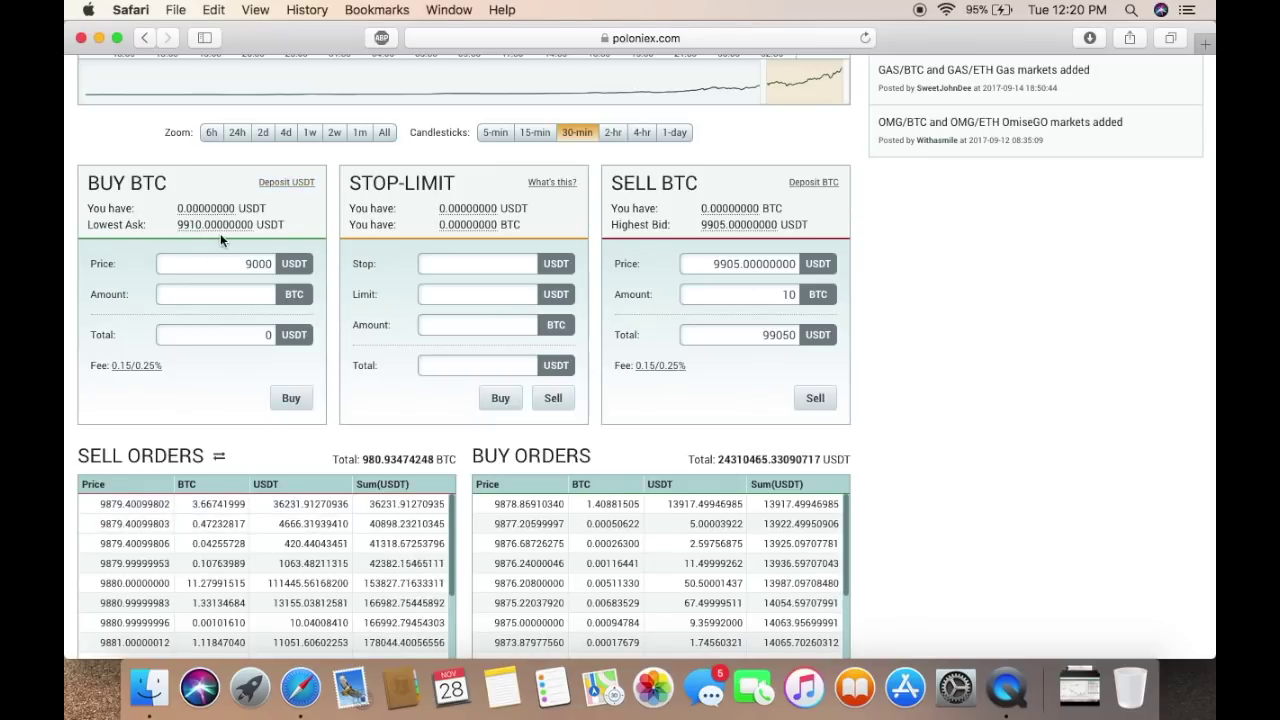
Submit a 10 BTC buy at 9000 USDT and dismiss the 'Not enough USDT.' alert.
left_click(262, 293)
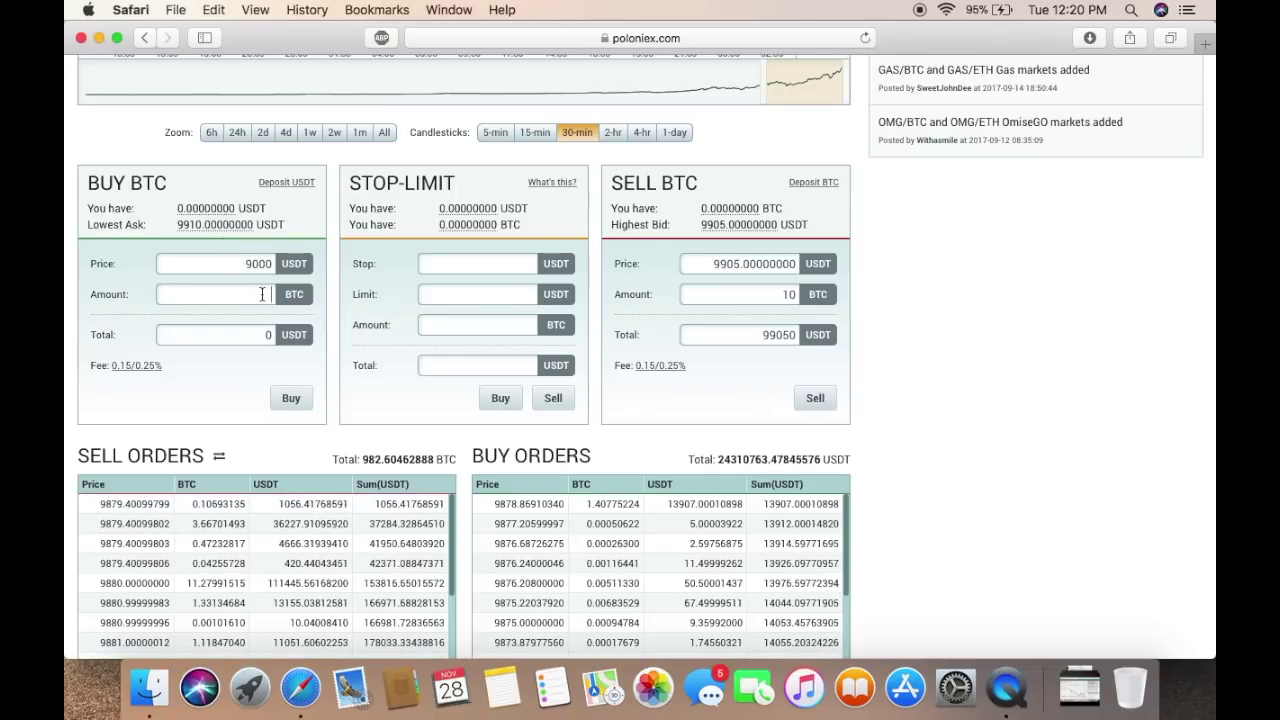
type("10")
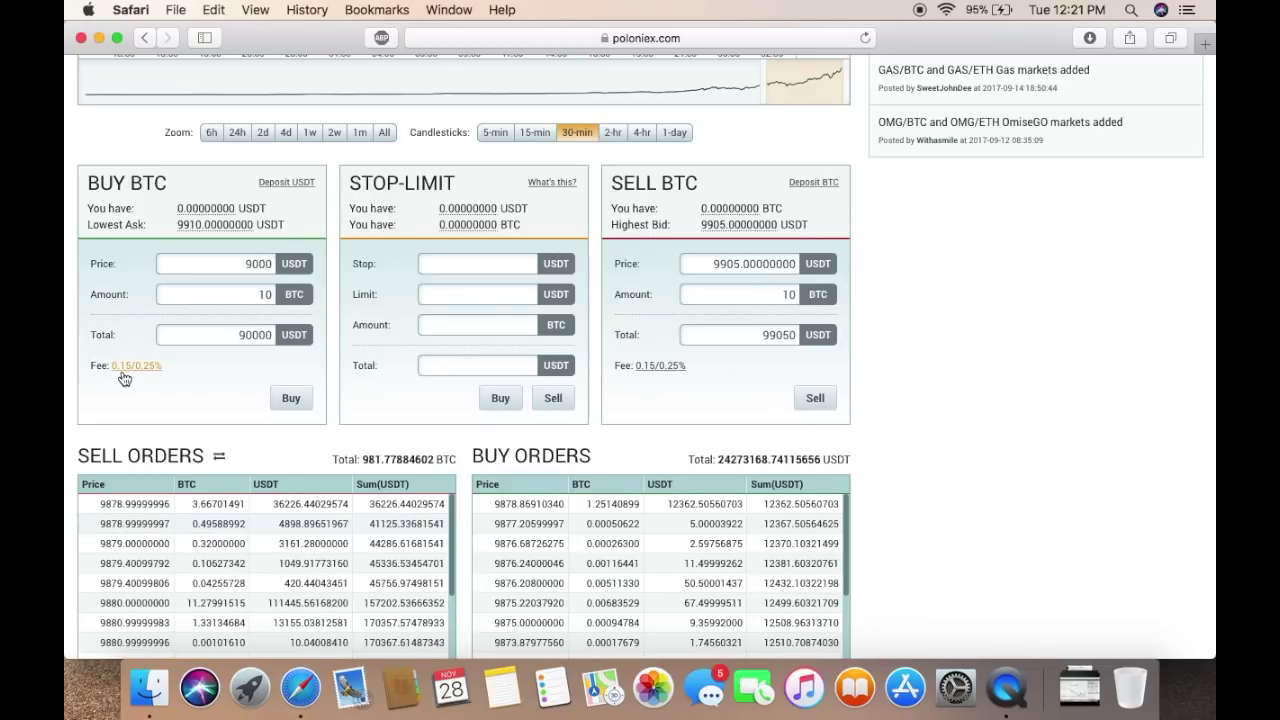
left_click(301, 405)
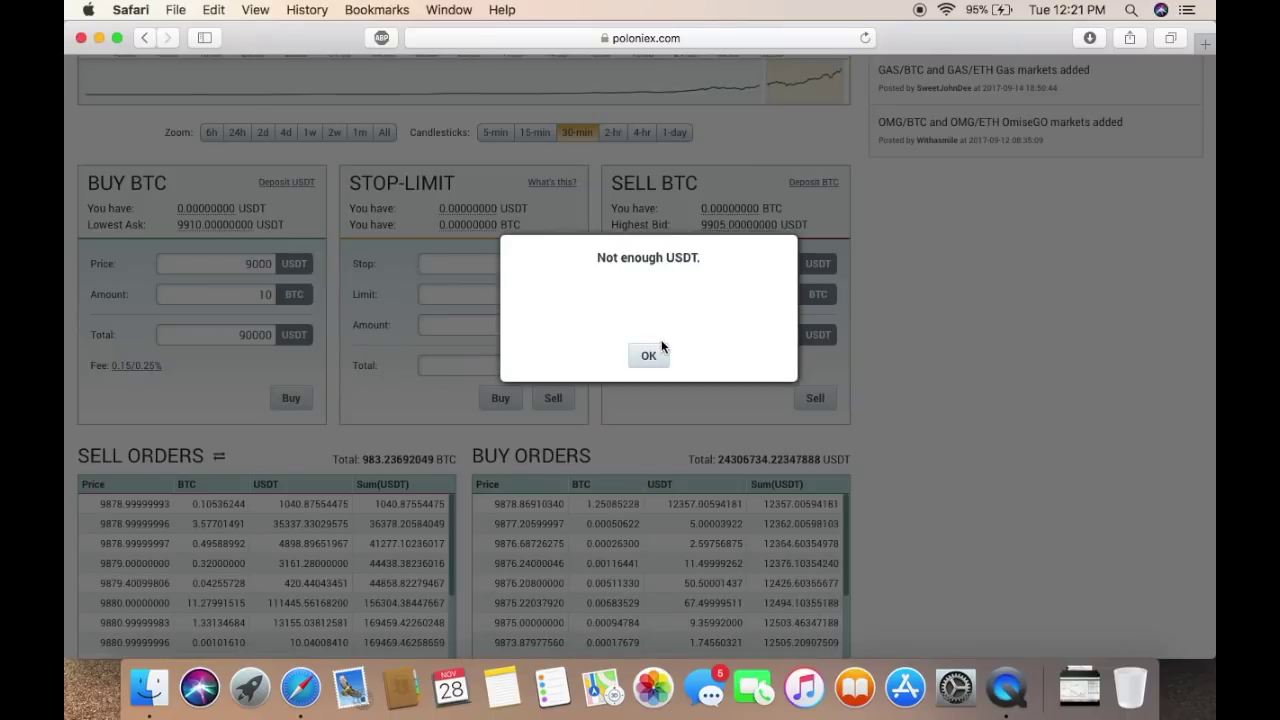
left_click(646, 355)
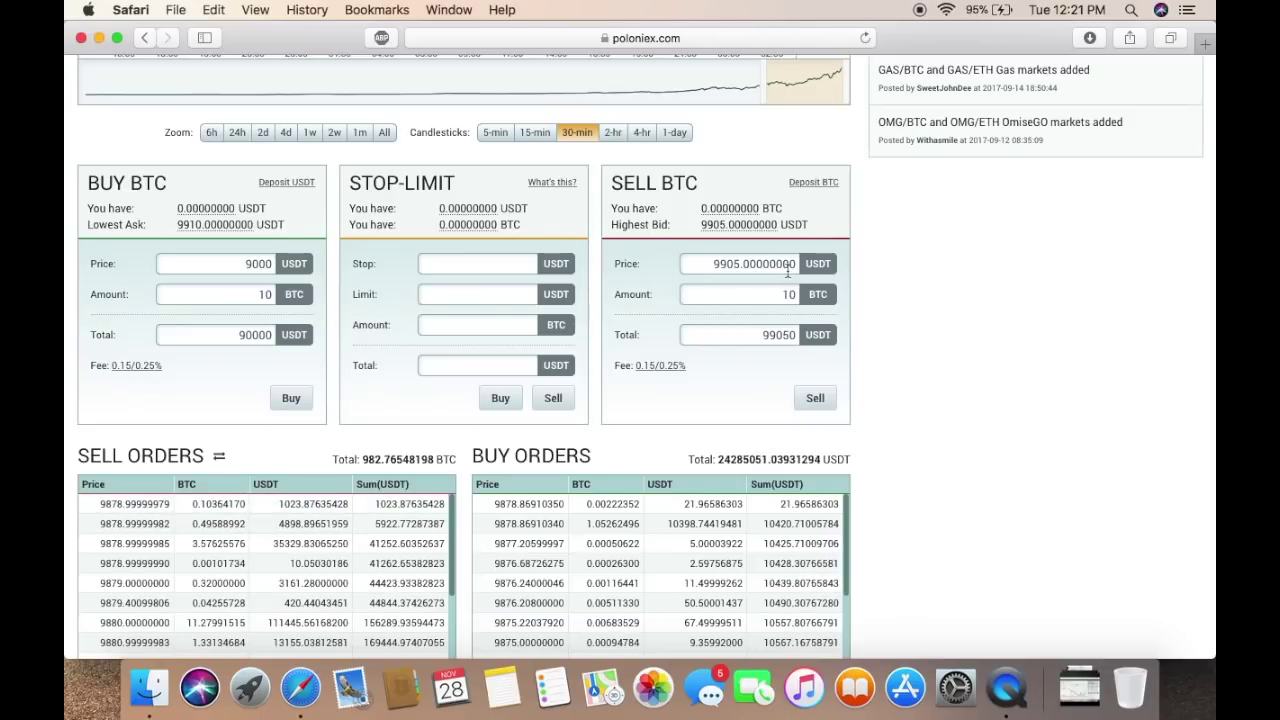
Change the sell price to 10000, submit the 10 BTC sell, and dismiss 'Not enough BTC.'.
left_click(737, 266)
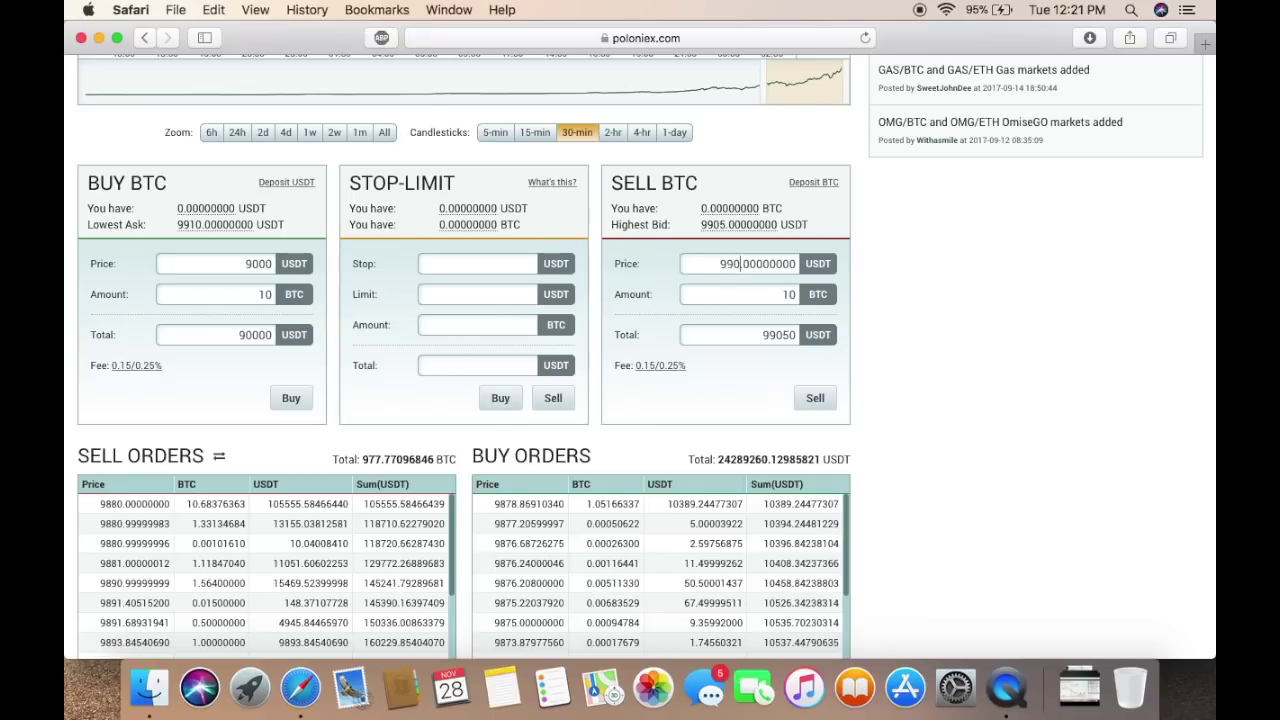
key("BackSpace")
key("BackSpace")
key("BackSpace")
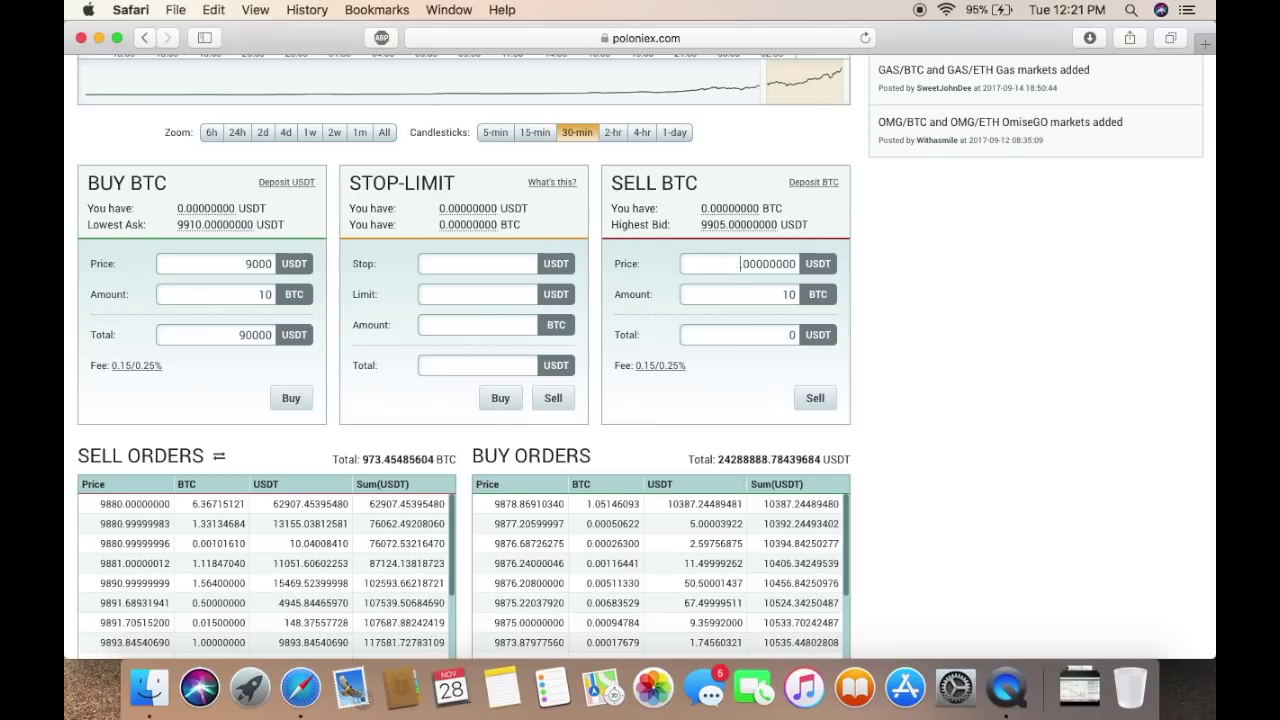
key("BackSpace")
type("100")
type("00")
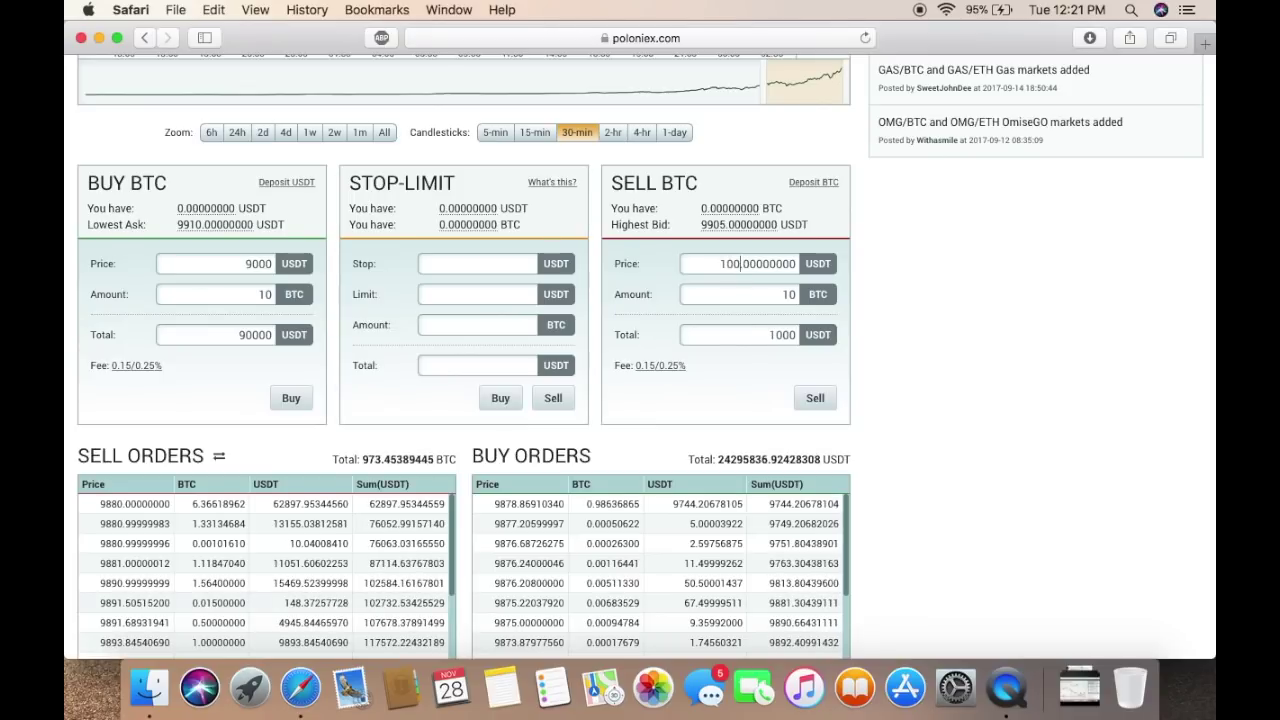
left_click(768, 292)
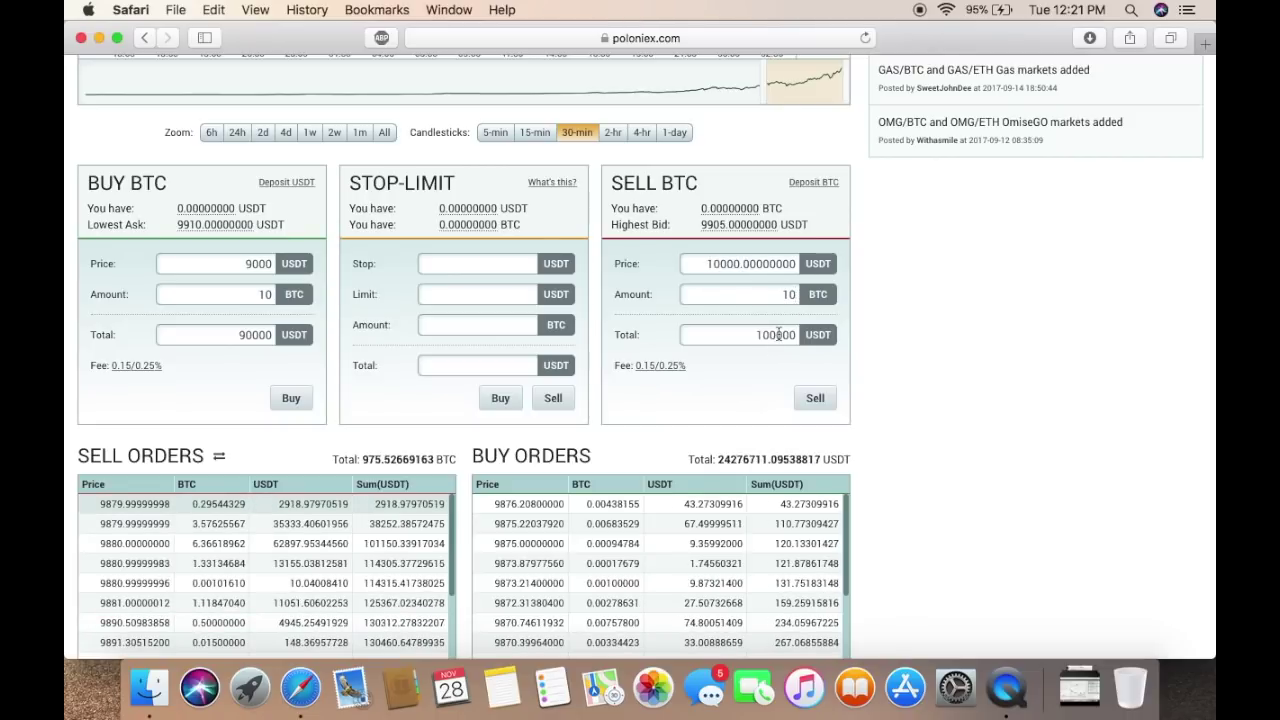
left_click(821, 401)
left_click(645, 357)
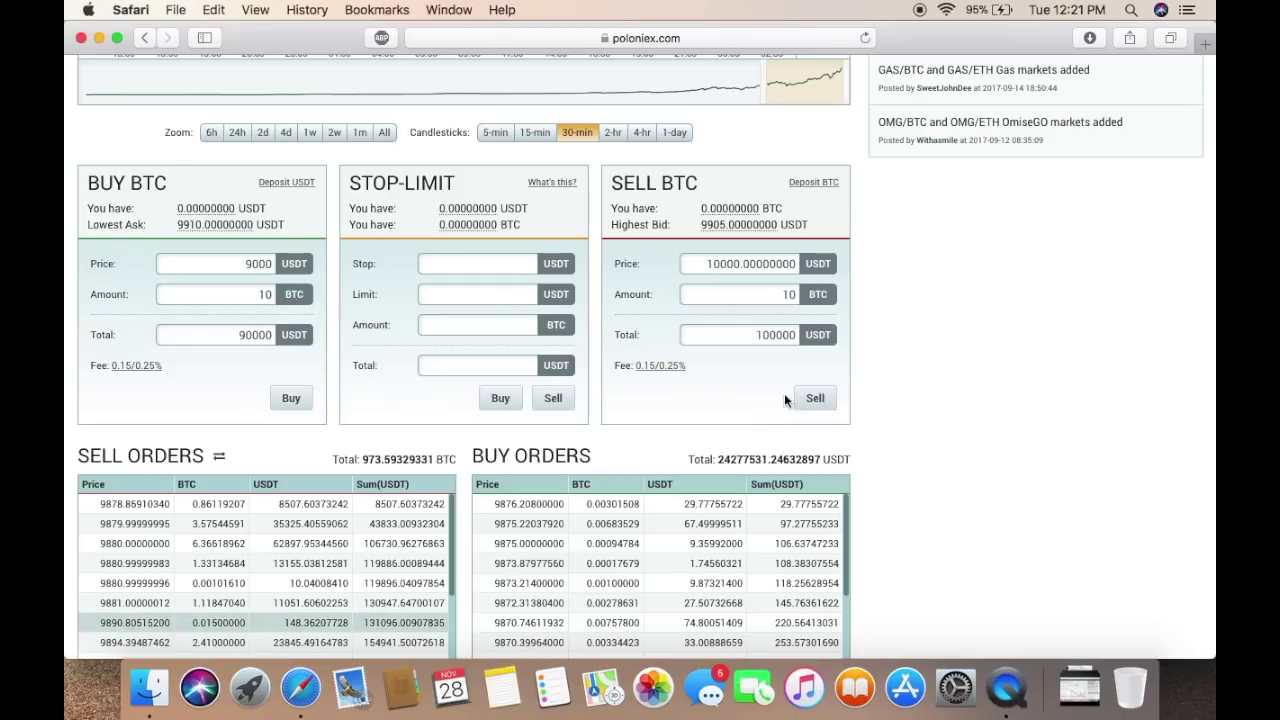
Scroll through the Sell Orders and Buy Orders tables, then back to the page top.
scroll(981, 501, "down", 5)
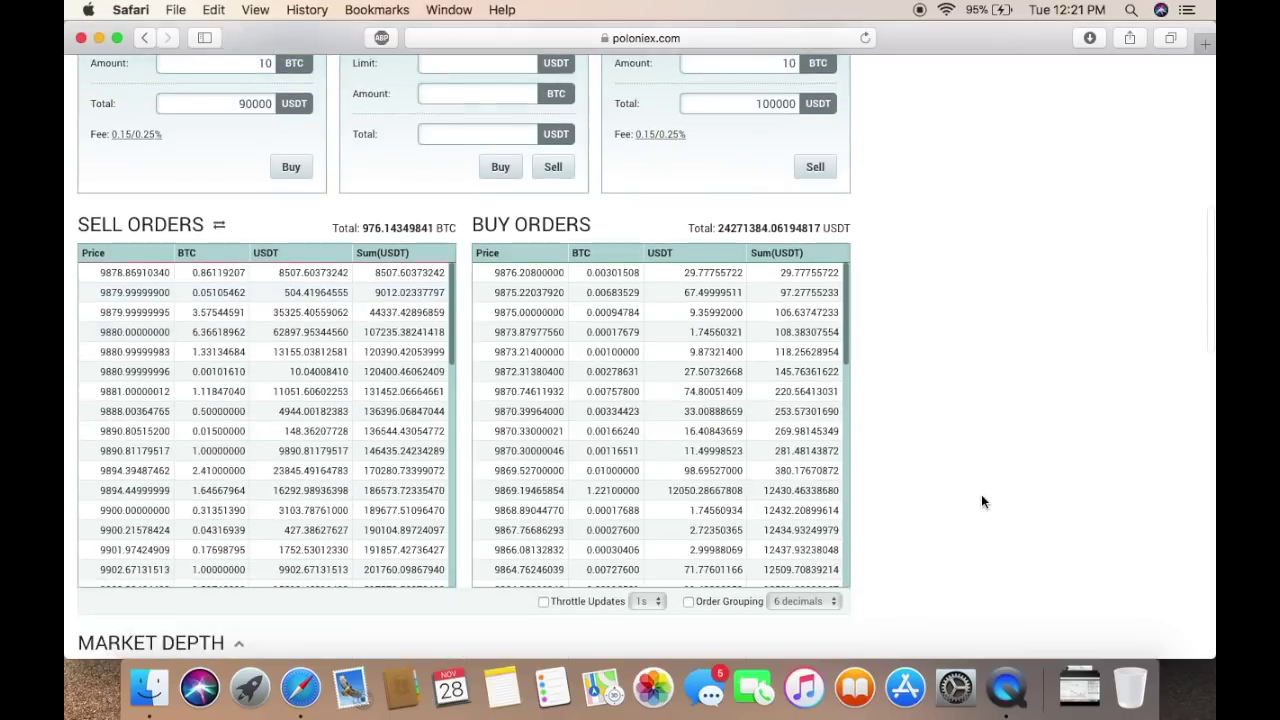
scroll(981, 501, "down", 1)
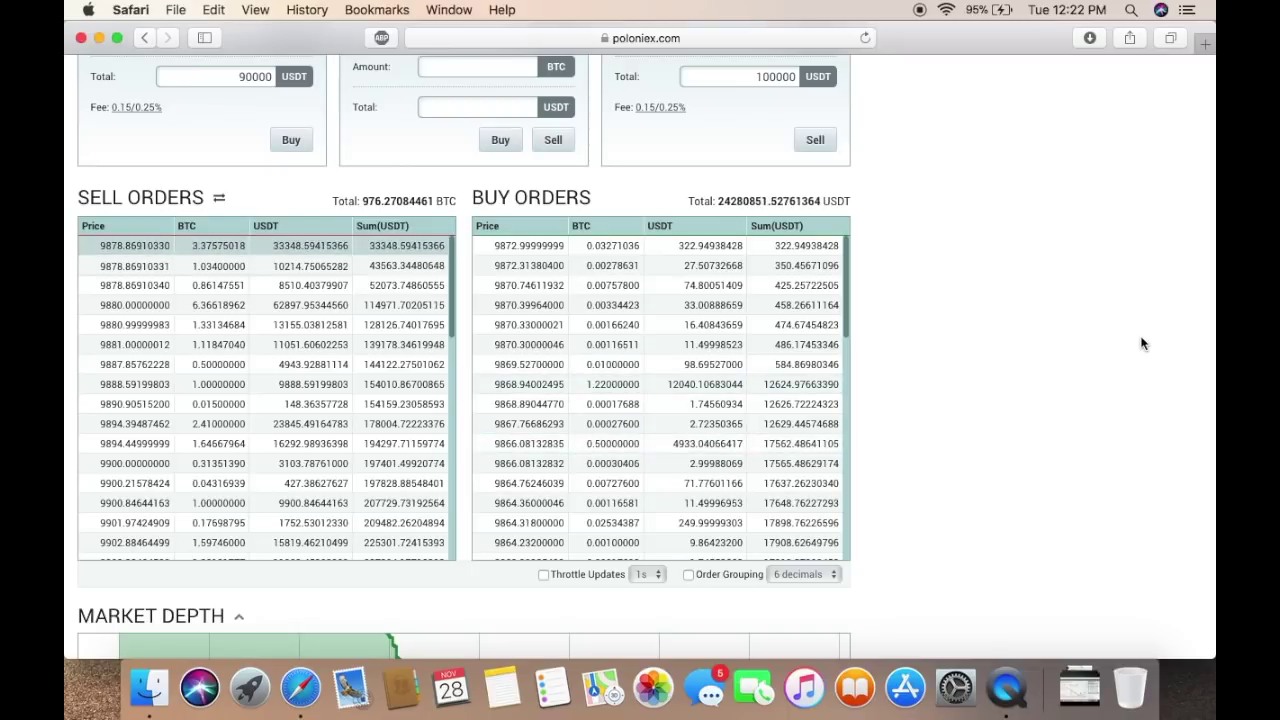
scroll(1142, 344, "up", 10)
scroll(1142, 344, "up", 1)
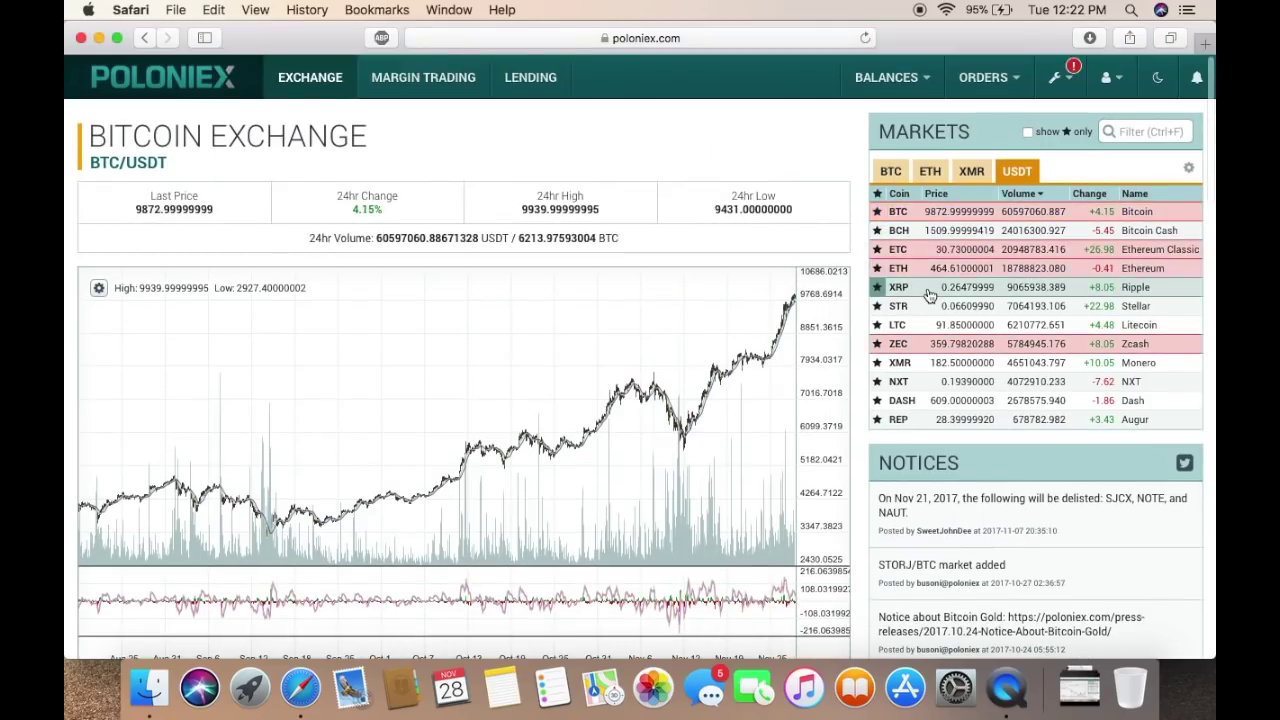
Switch to the XRP/USDT Ripple market and scroll down to its order forms.
left_click(927, 289)
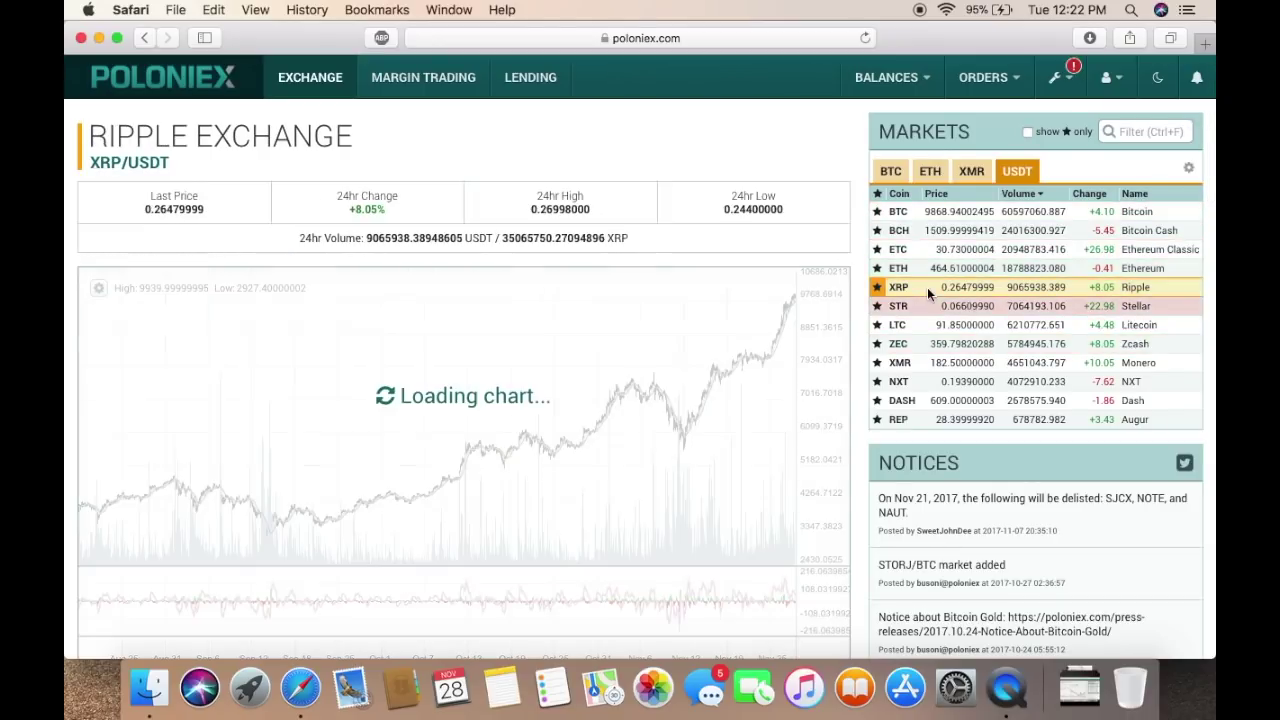
scroll(940, 452, "down", 2)
scroll(942, 455, "down", 3)
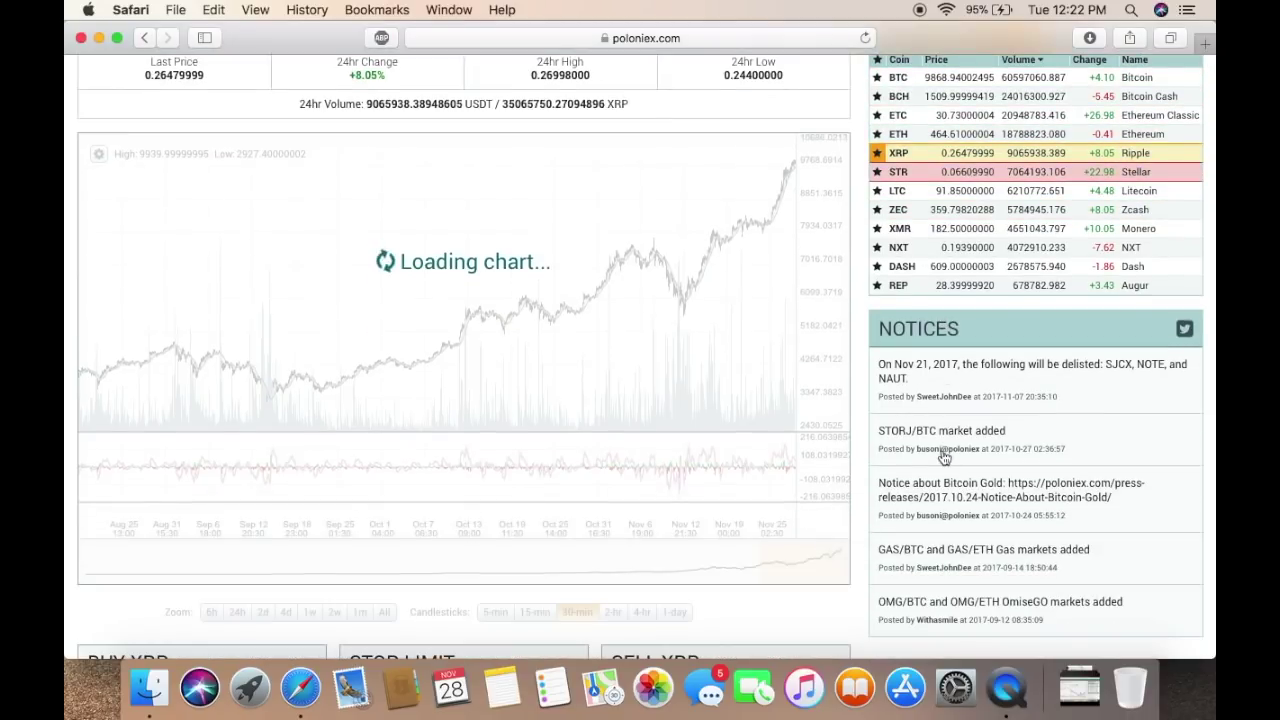
scroll(441, 382, "down", 8)
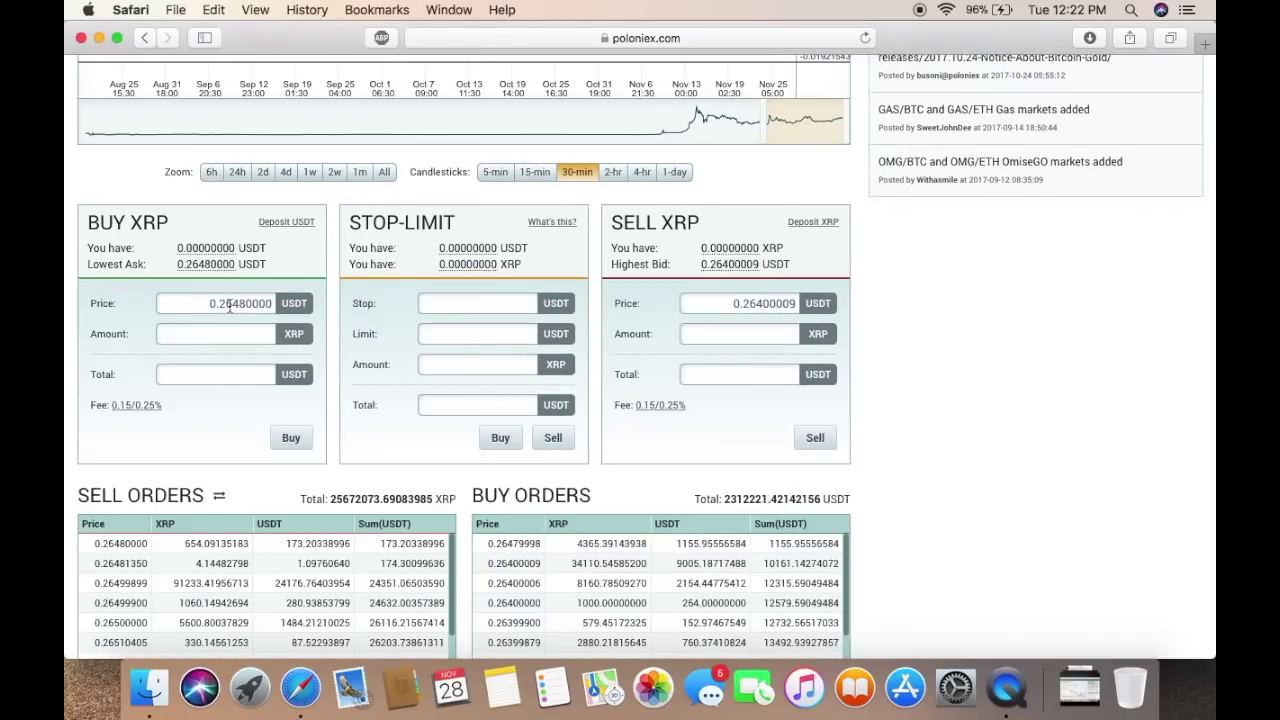
Fill the buy form with price 0.2548 USDT and amount 10000 XRP.
key("BackSpace")
type("5")
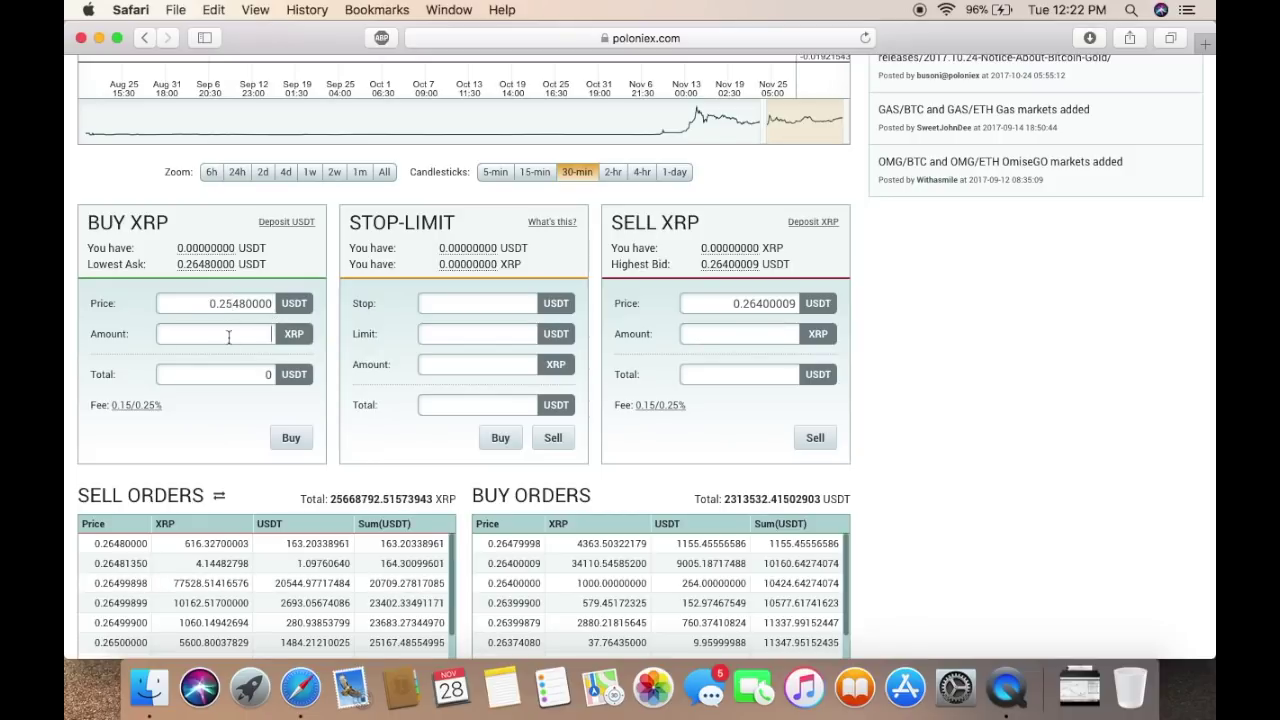
left_click(228, 334)
type("10000")
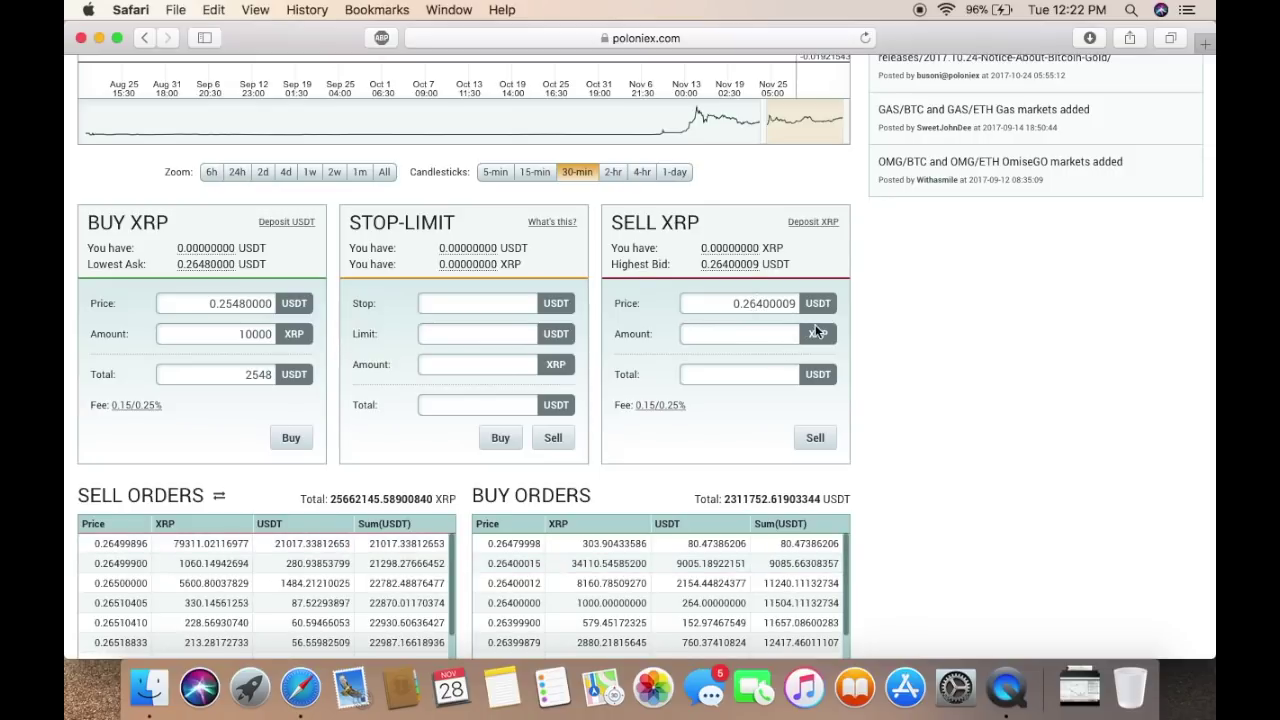
Fill the sell form with price 0.284 USDT and amount 10000 XRP.
left_click(755, 303)
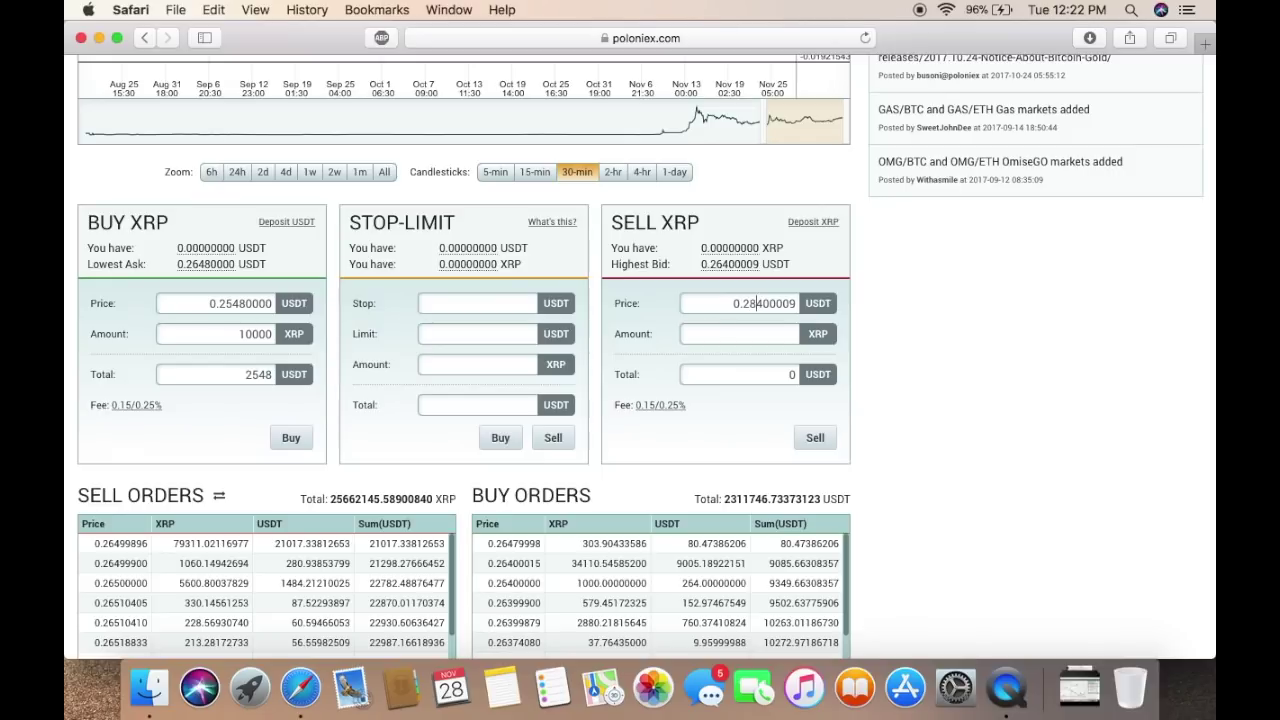
left_click(779, 333)
type("10")
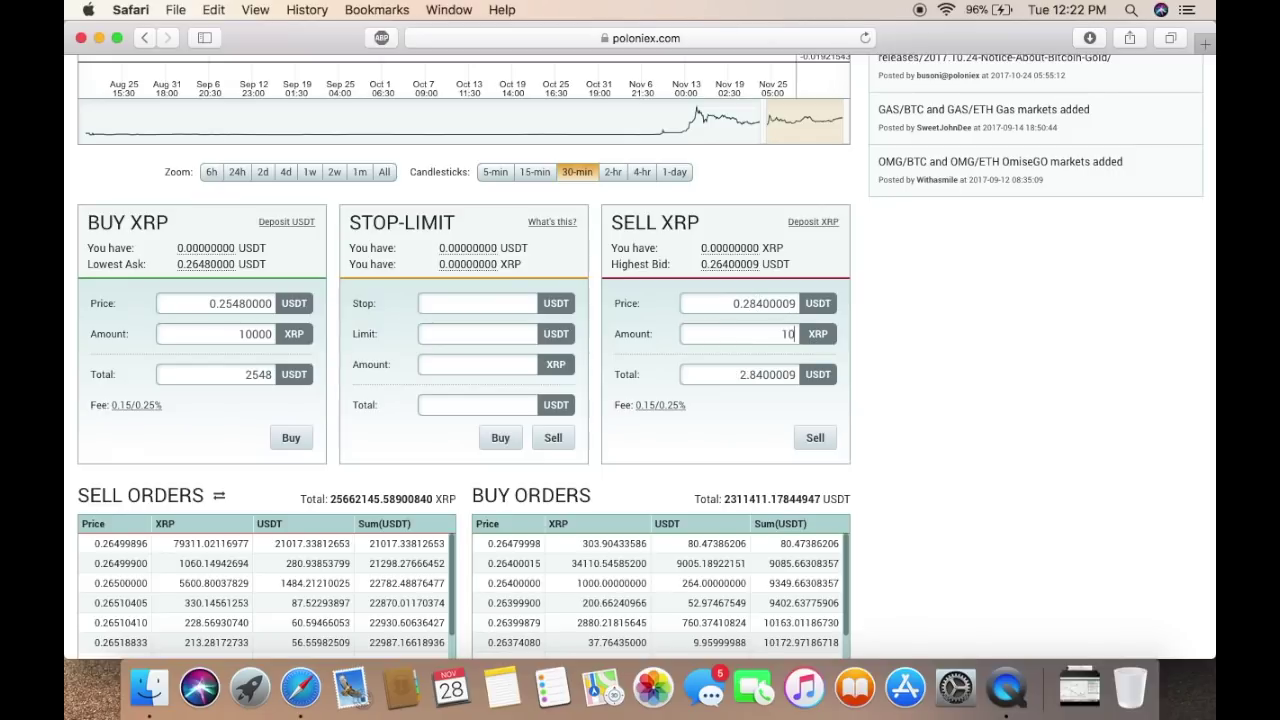
type("000")
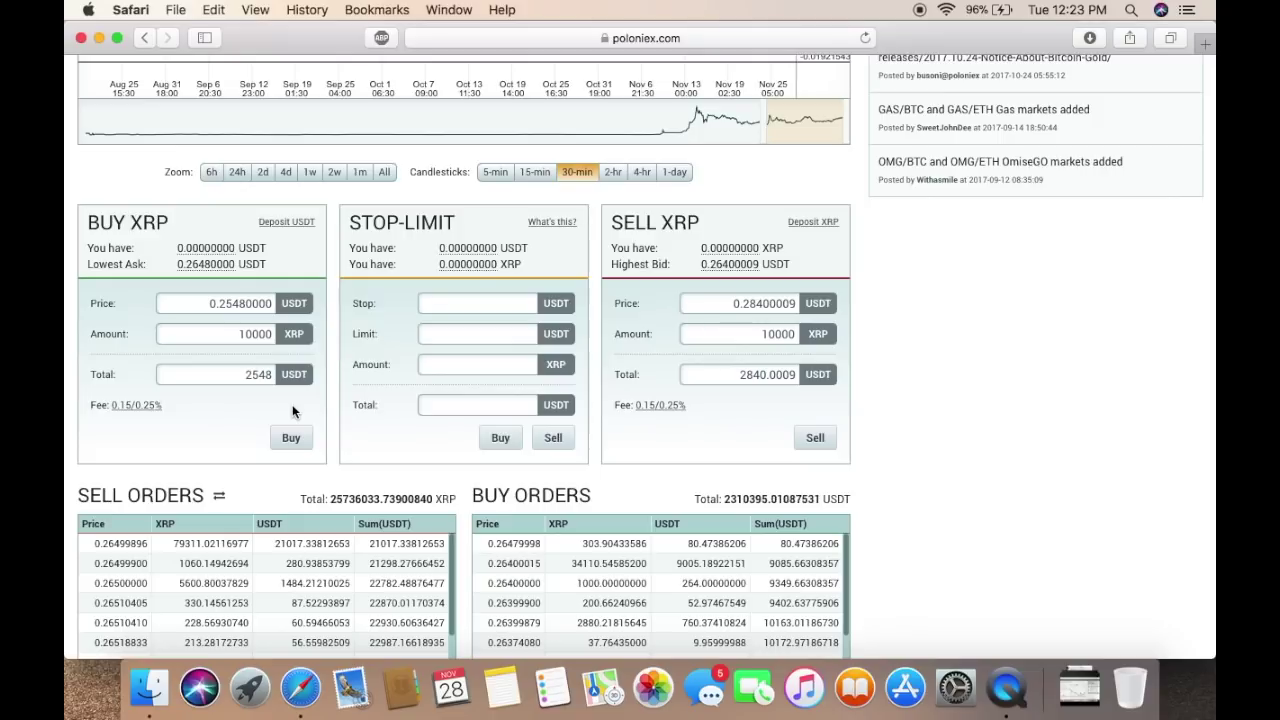
scroll(1020, 410, "down", 5)
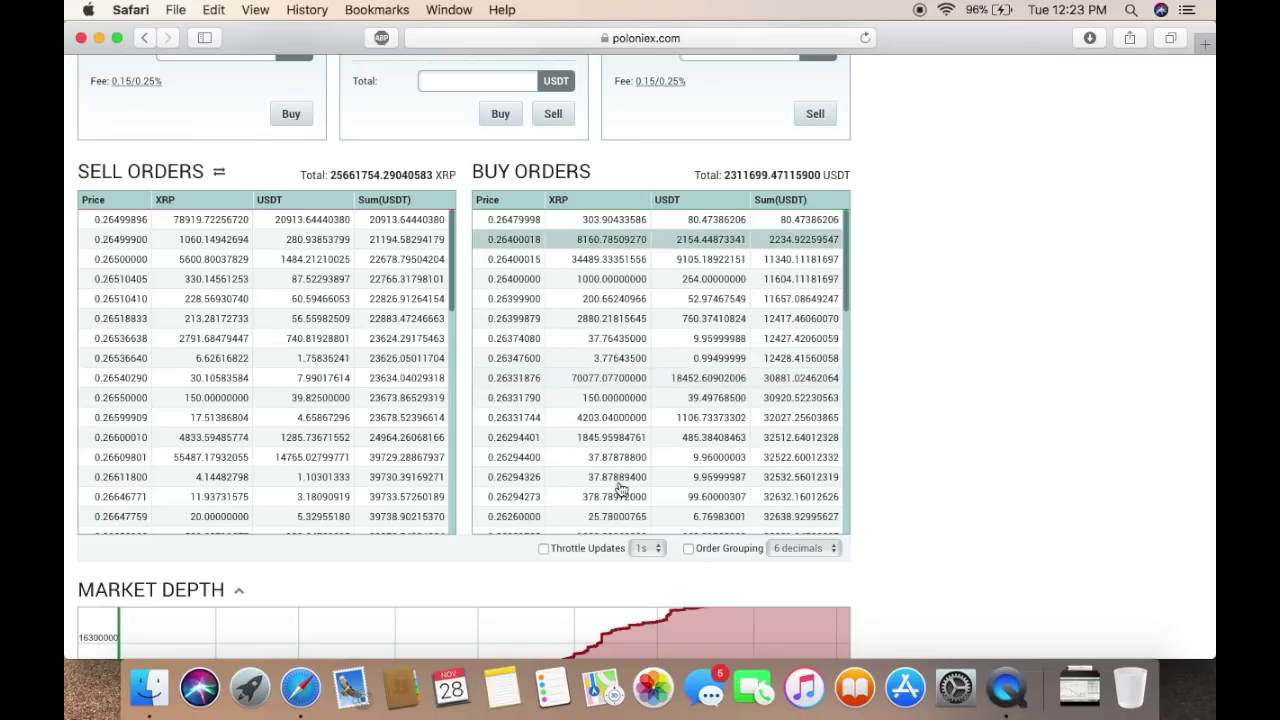
scroll(1066, 368, "down", 8)
scroll(1066, 370, "up", 5)
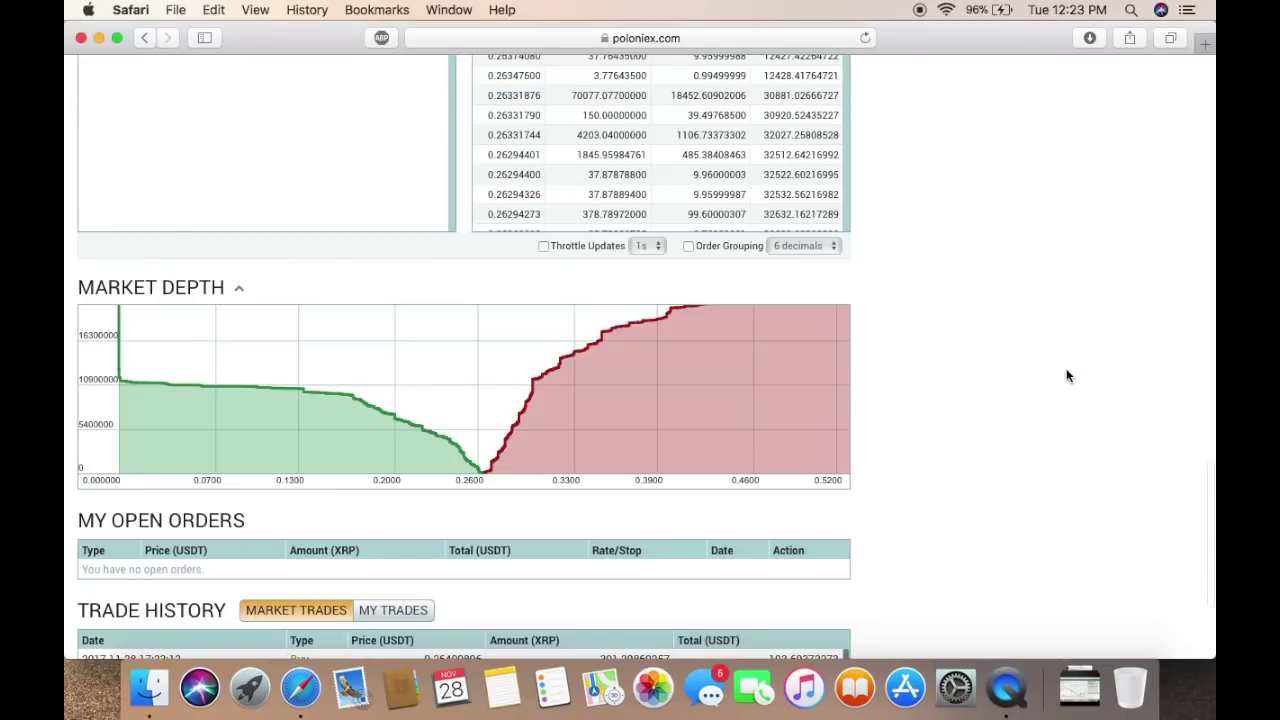
scroll(1066, 376, "up", 10)
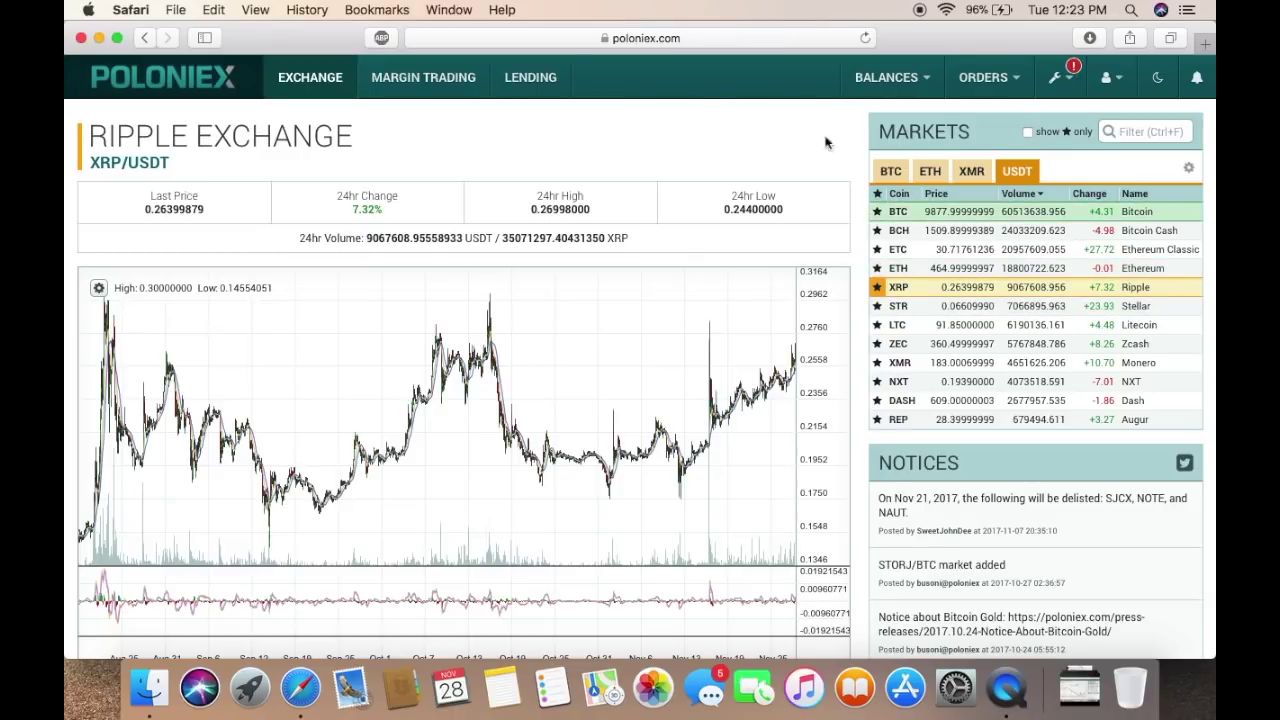
mouse_move(920, 78)
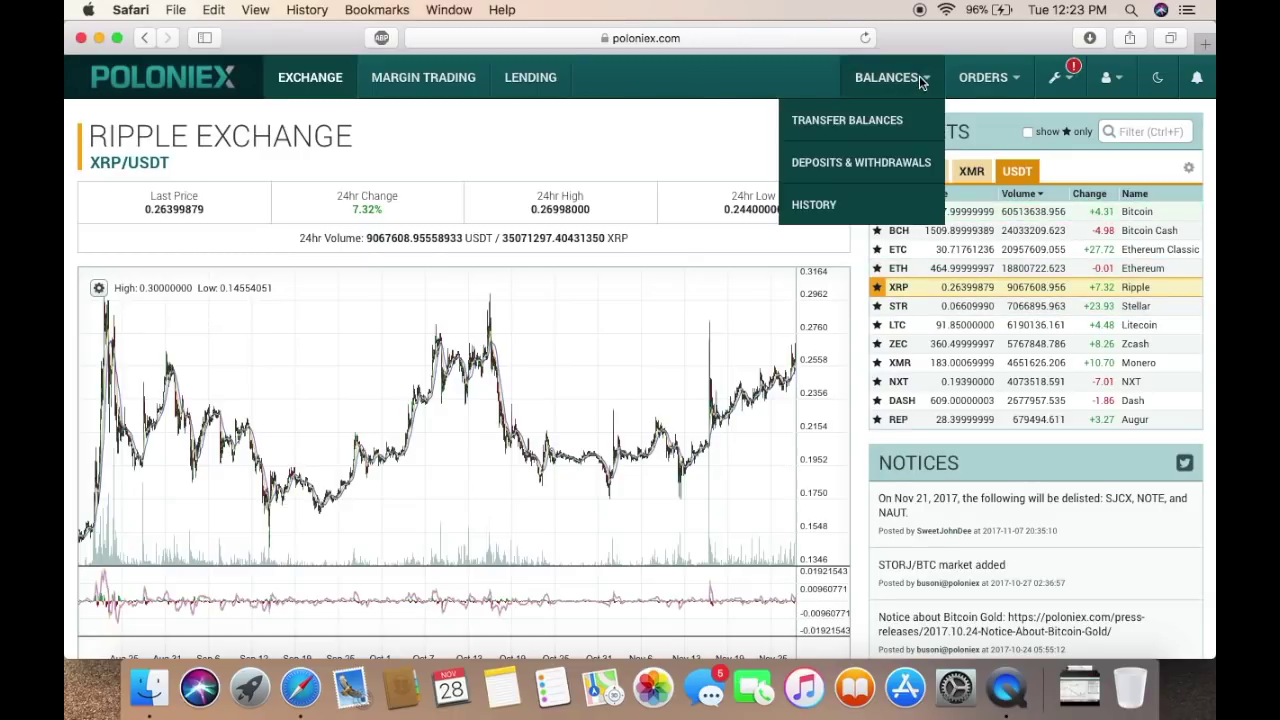
Open Deposits & Withdrawals and highlight the estimated holdings value.
left_click(886, 170)
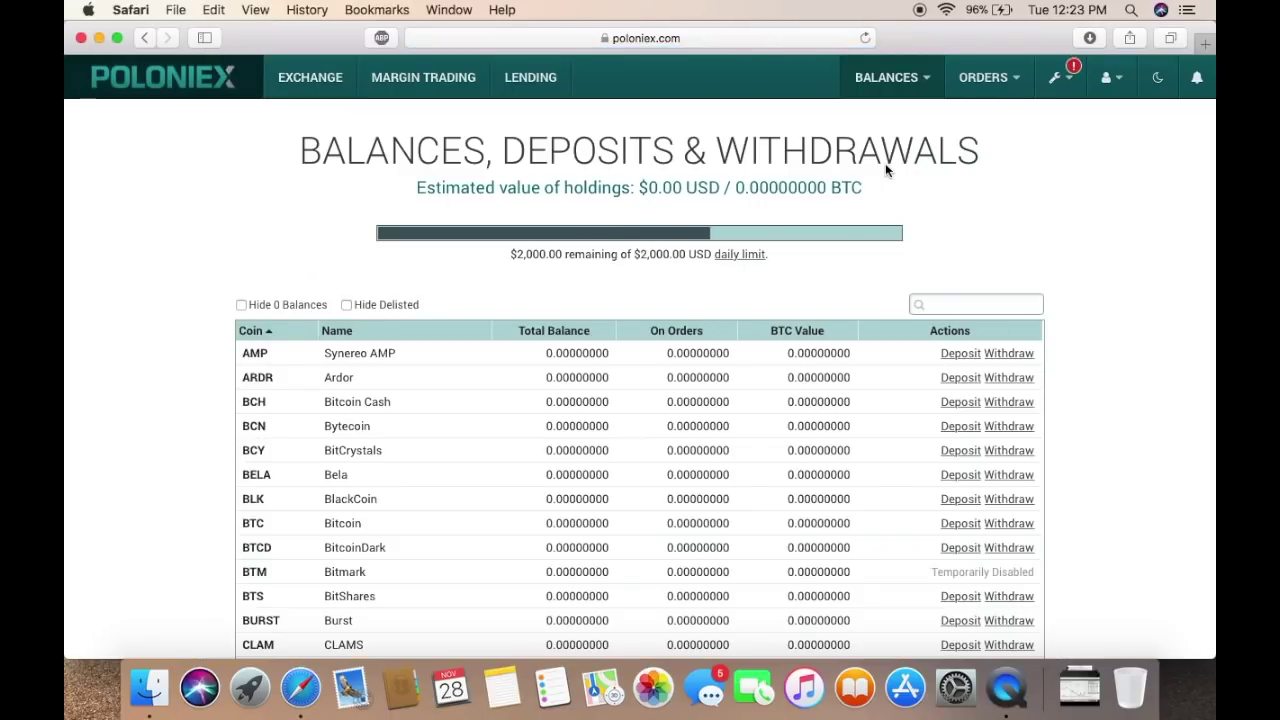
scroll(993, 227, "down", 1)
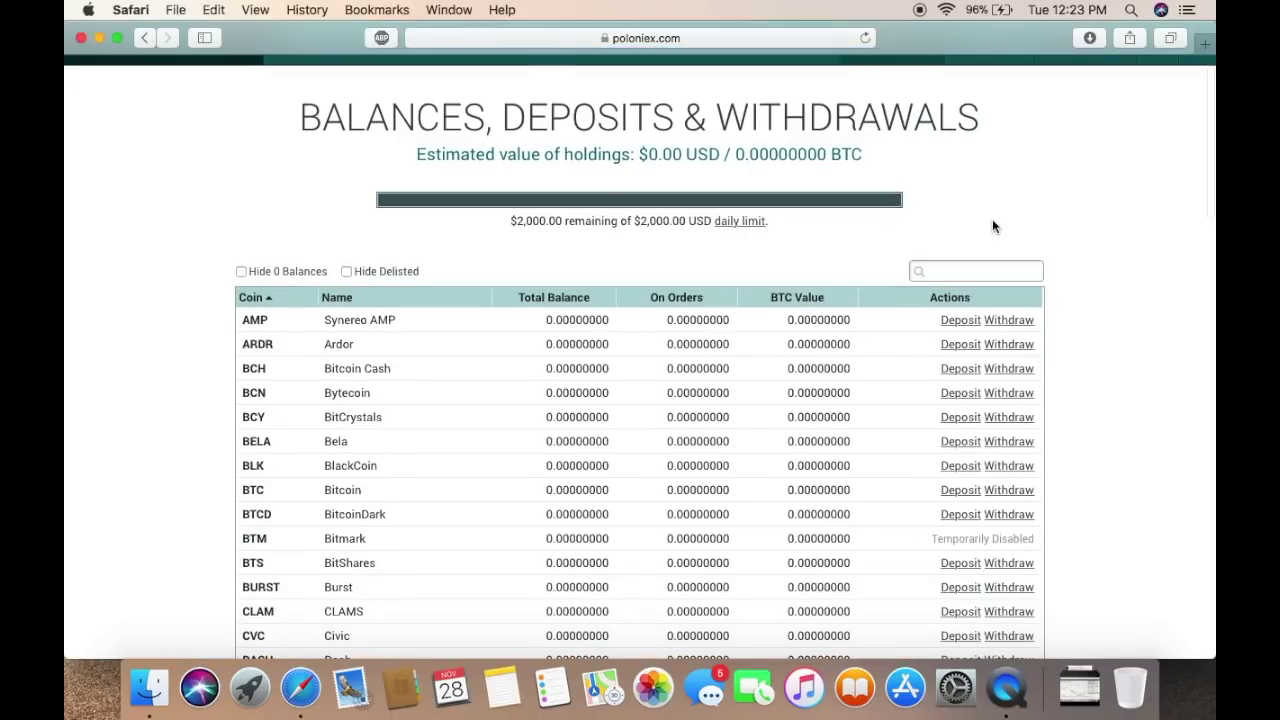
left_click_drag(640, 157, 874, 152)
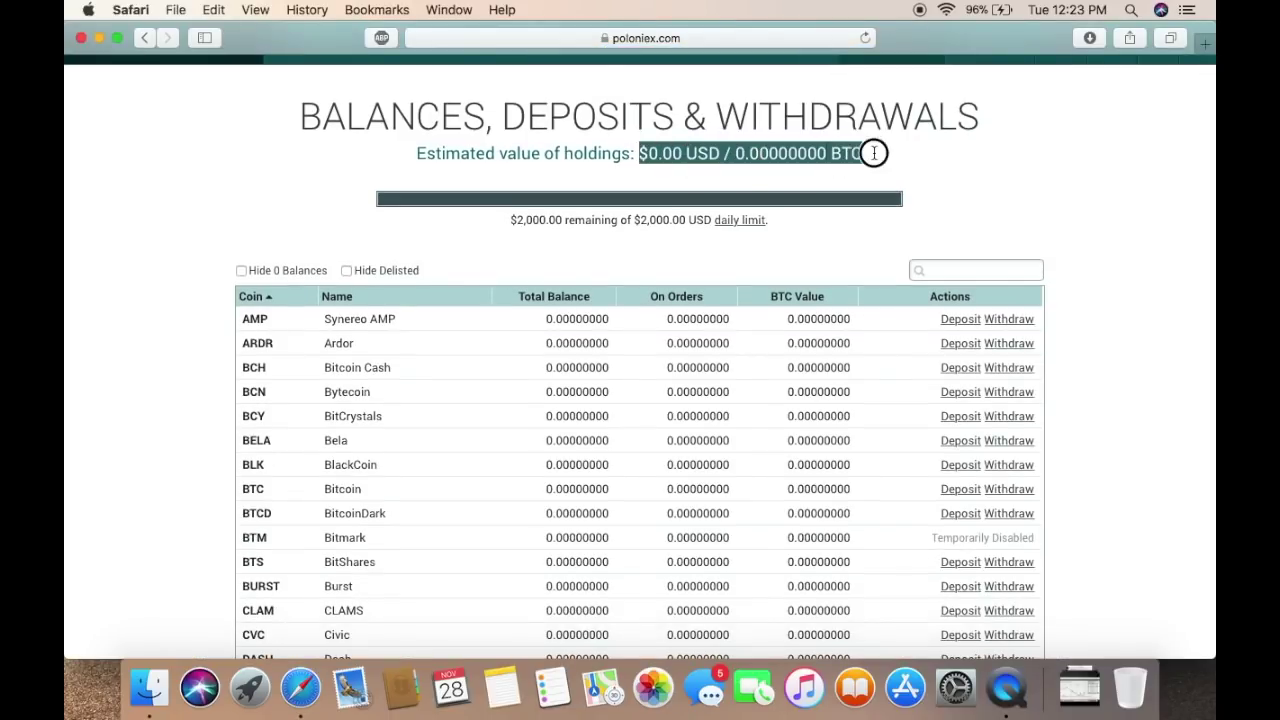
left_click(1001, 209)
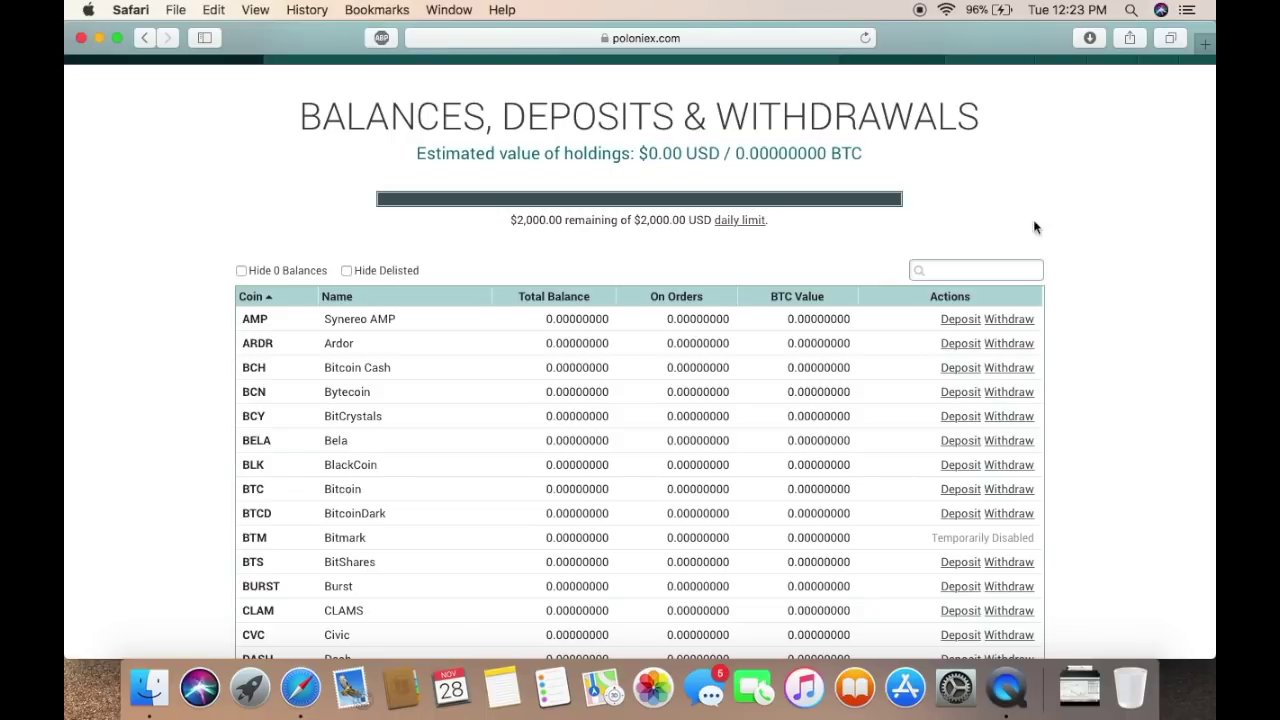
Scroll through the zero-balance coin table from AMP to ETH and back to the top.
scroll(1148, 345, "down", 3)
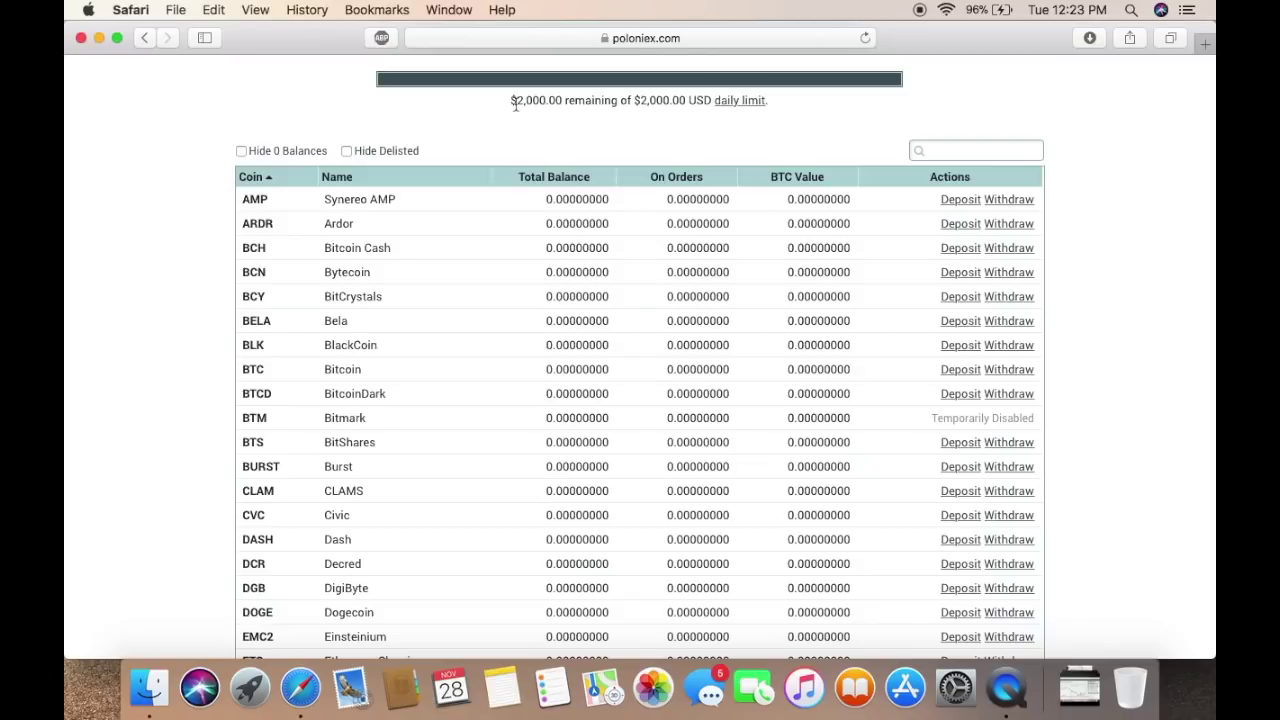
scroll(515, 105, "down", 2)
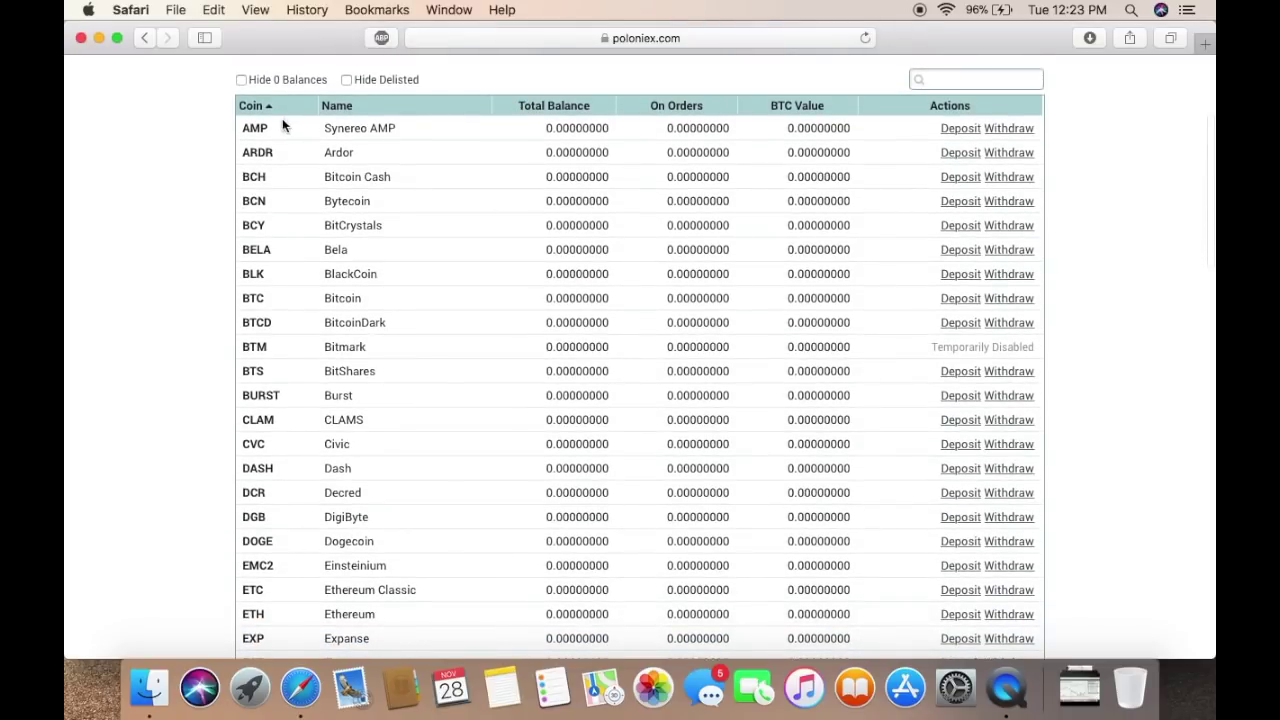
scroll(273, 460, "down", 5)
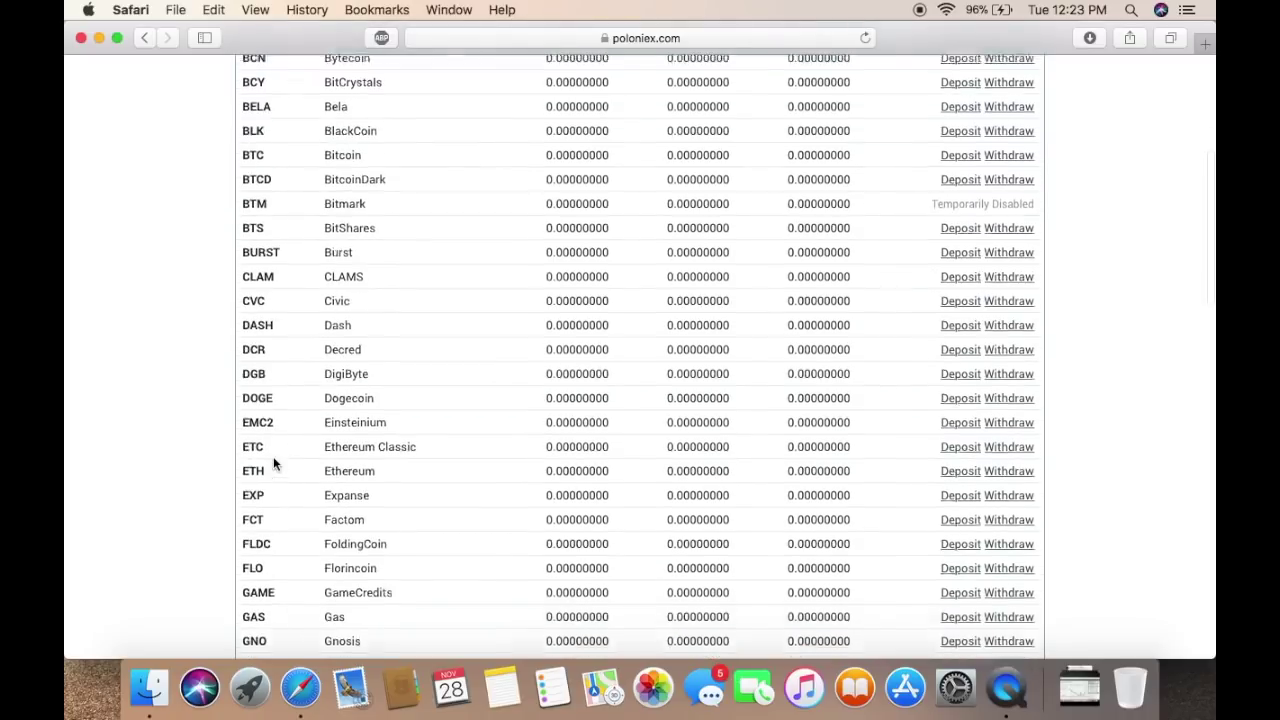
scroll(273, 456, "down", 10)
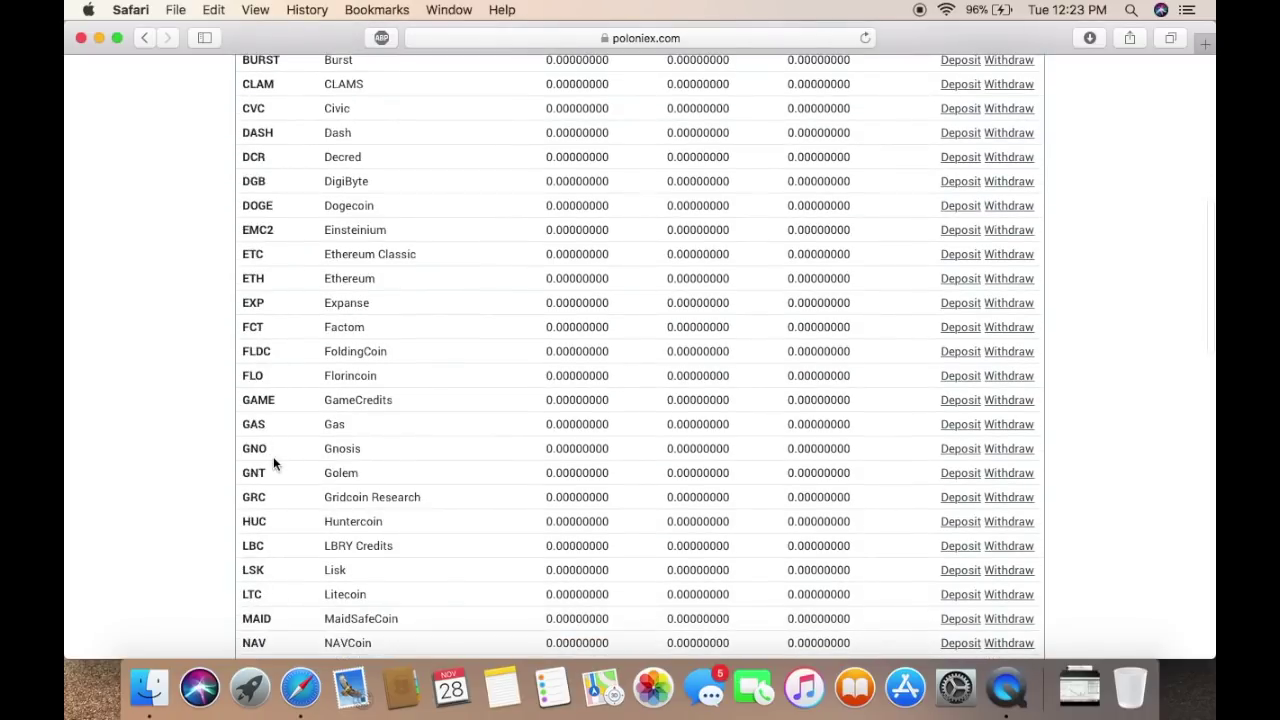
scroll(273, 456, "down", 7)
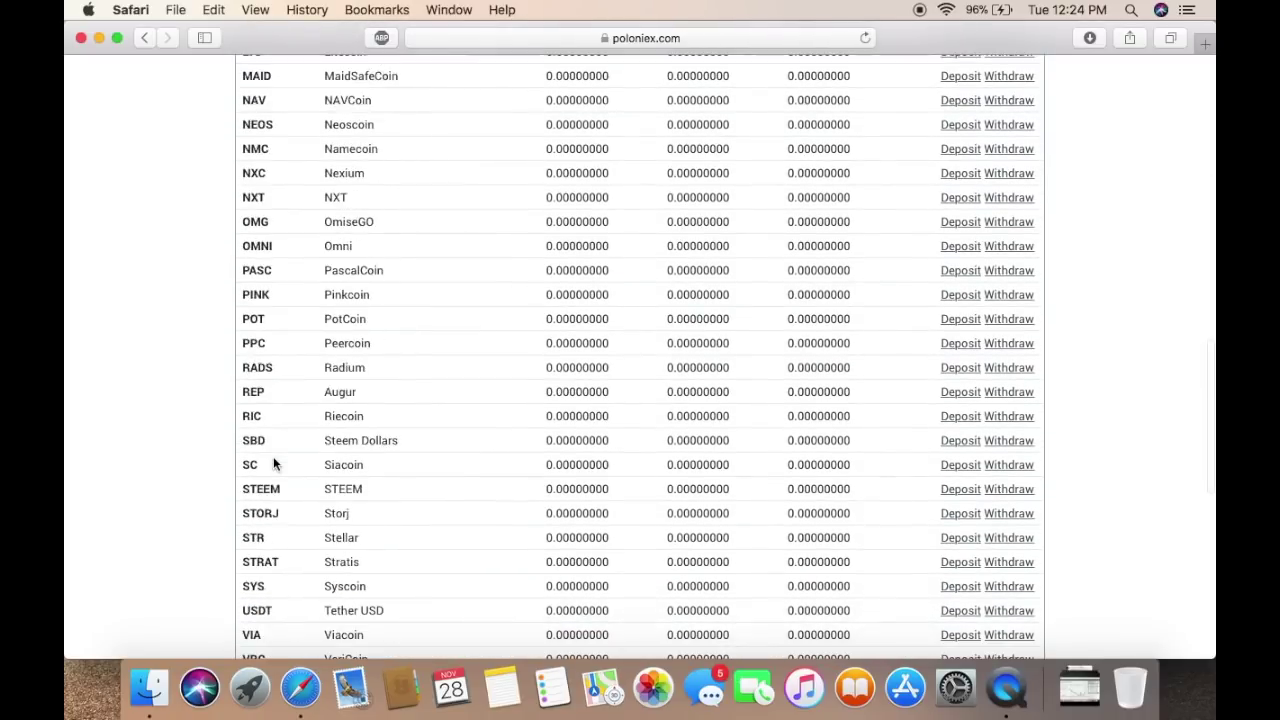
scroll(273, 456, "down", 3)
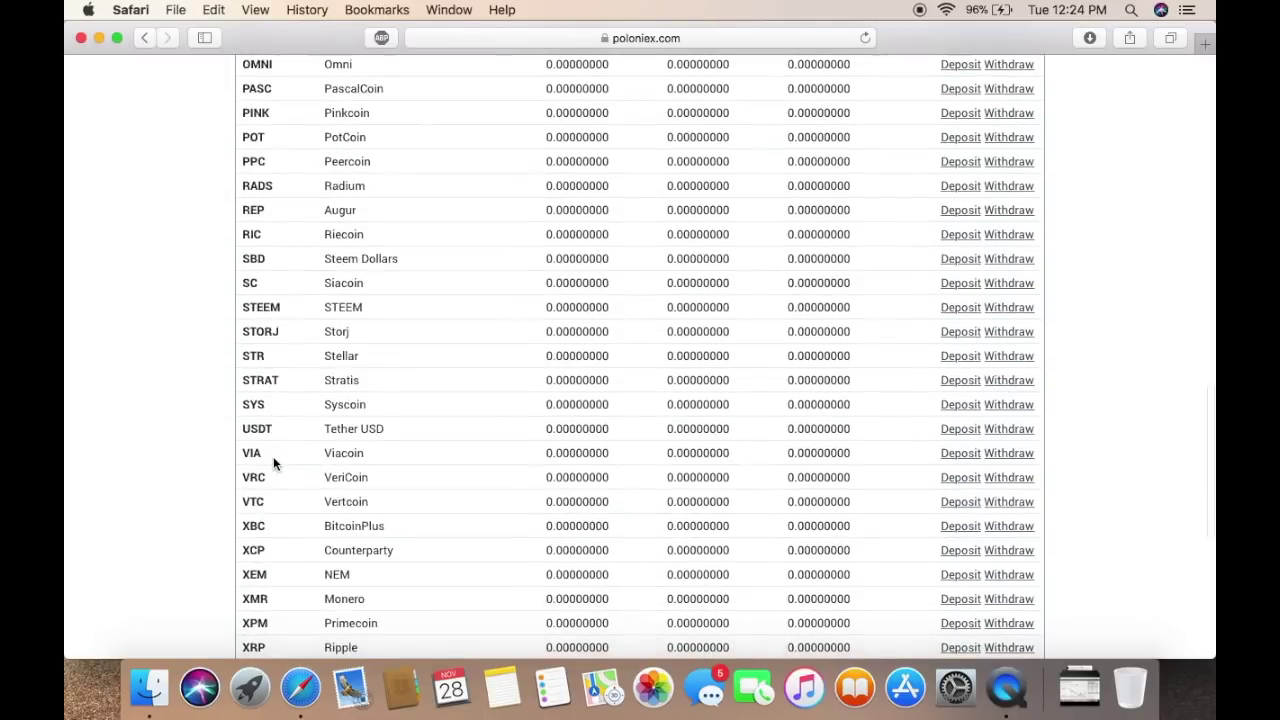
scroll(273, 456, "down", 3)
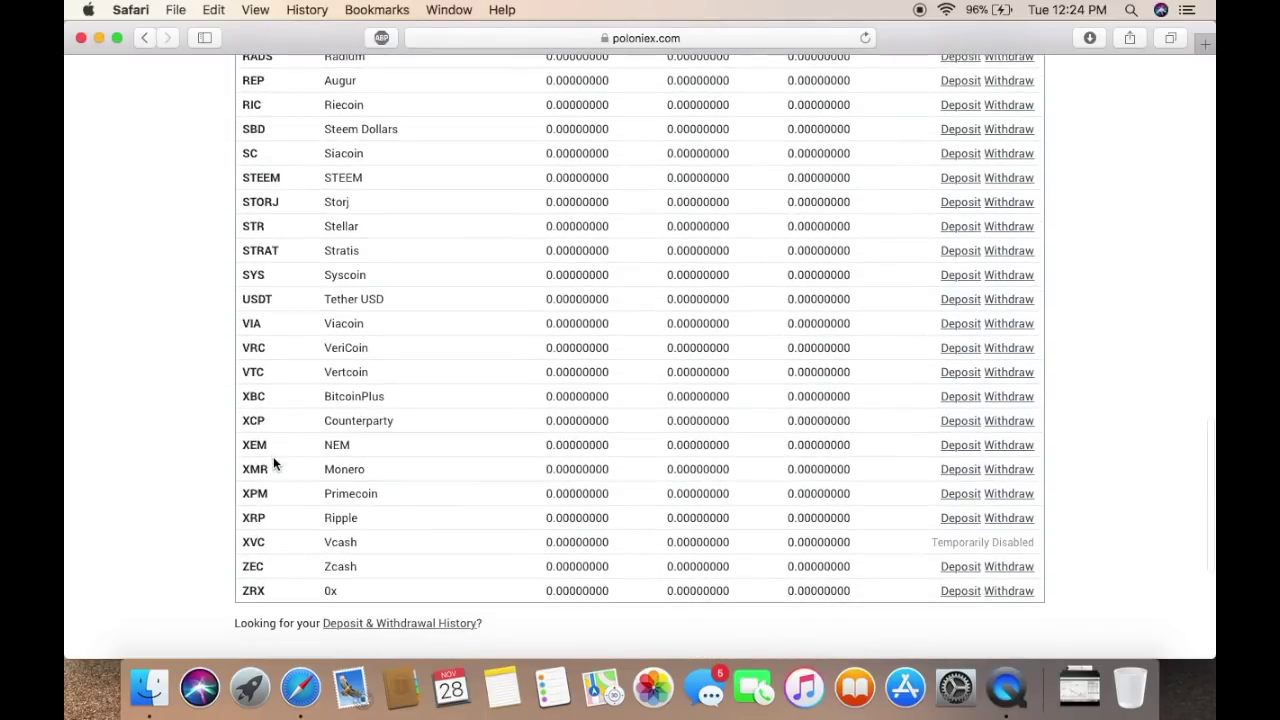
scroll(273, 456, "up", 15)
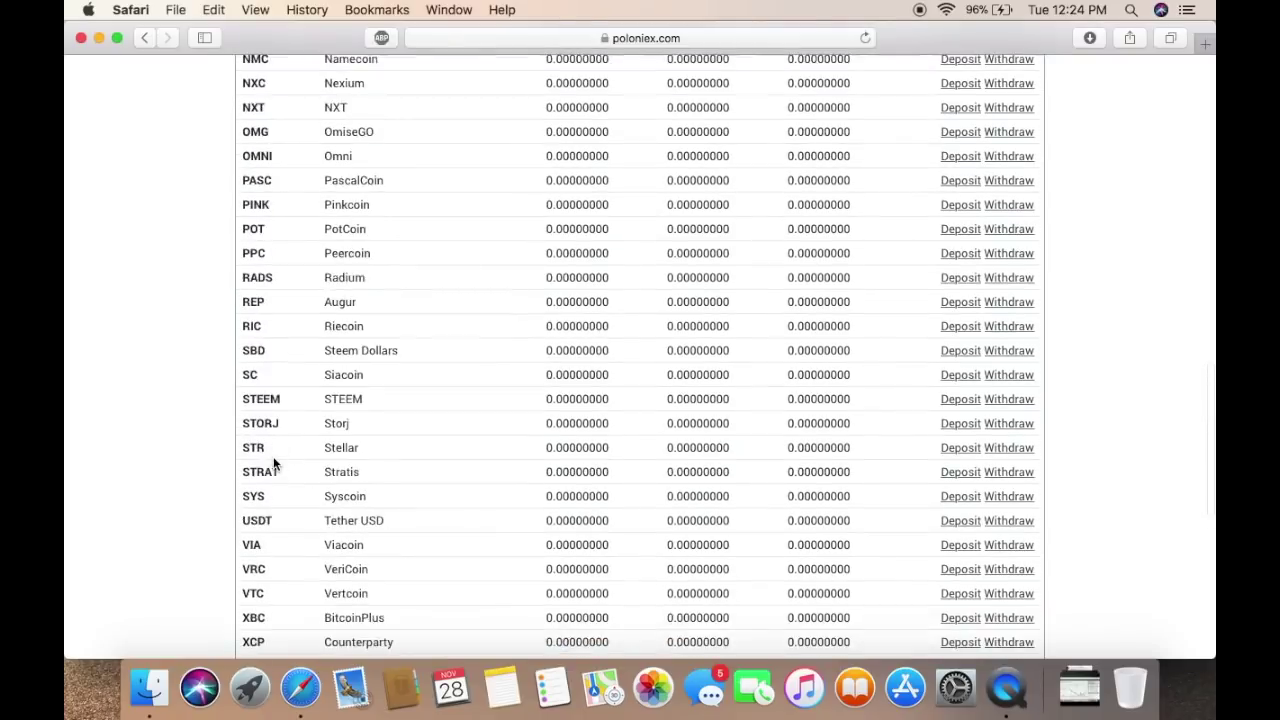
scroll(275, 465, "up", 7)
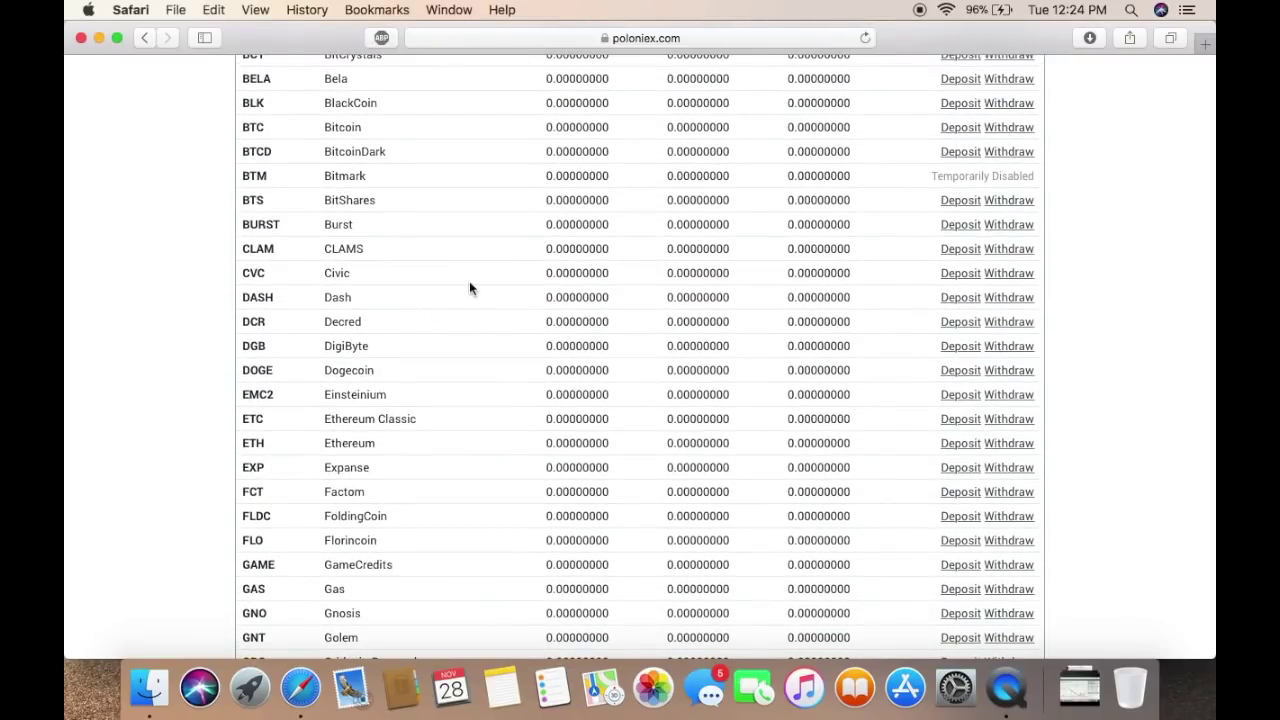
scroll(470, 284, "up", 4)
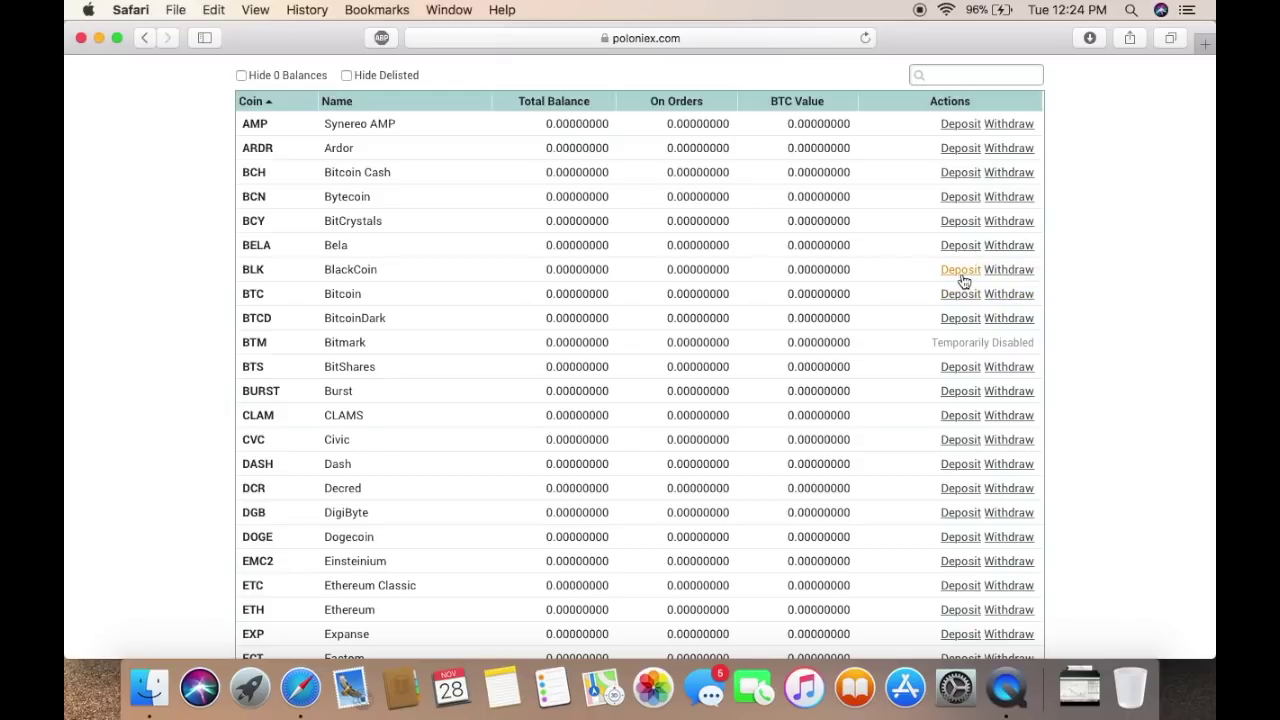
left_click(960, 270)
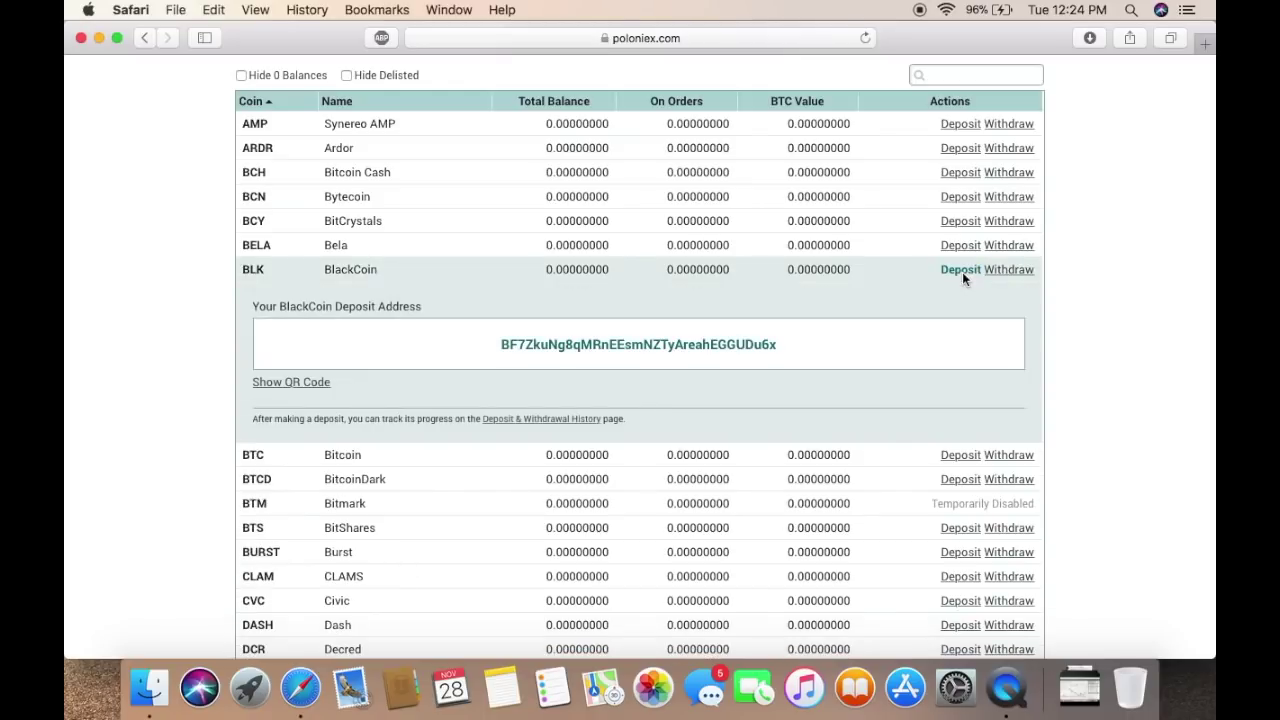
left_click_drag(497, 346, 808, 347)
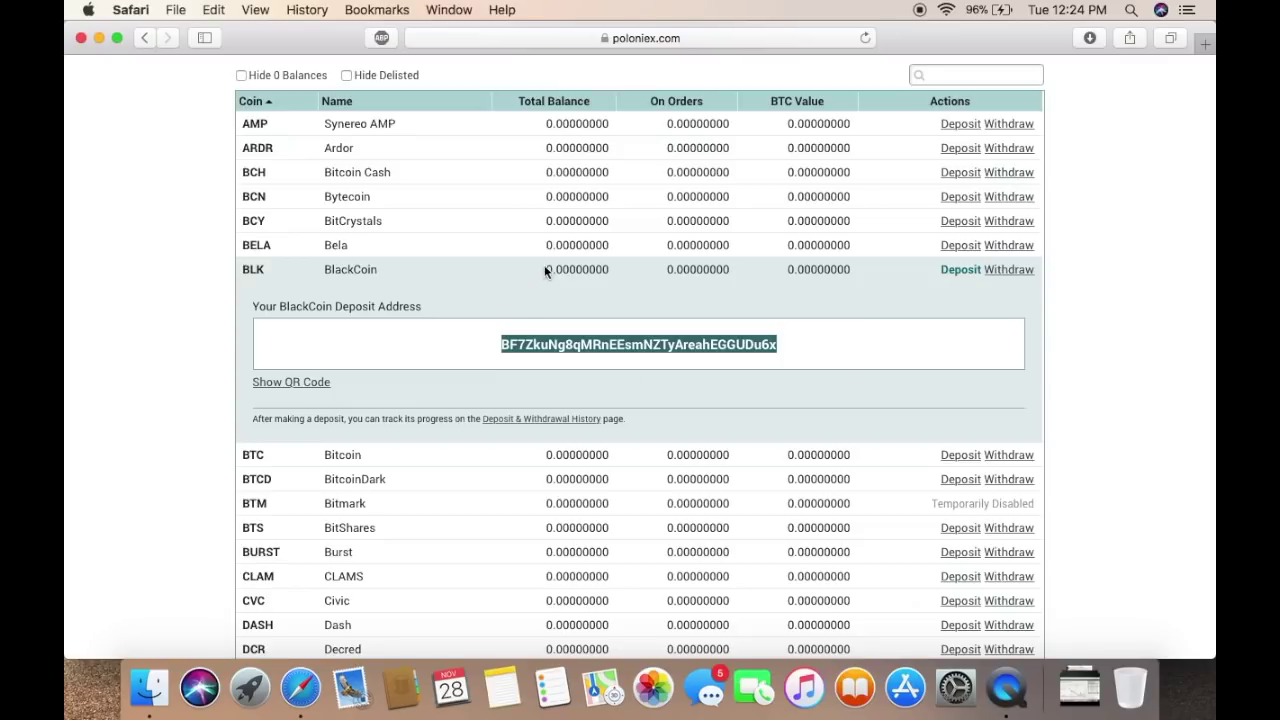
left_click_drag(545, 269, 617, 270)
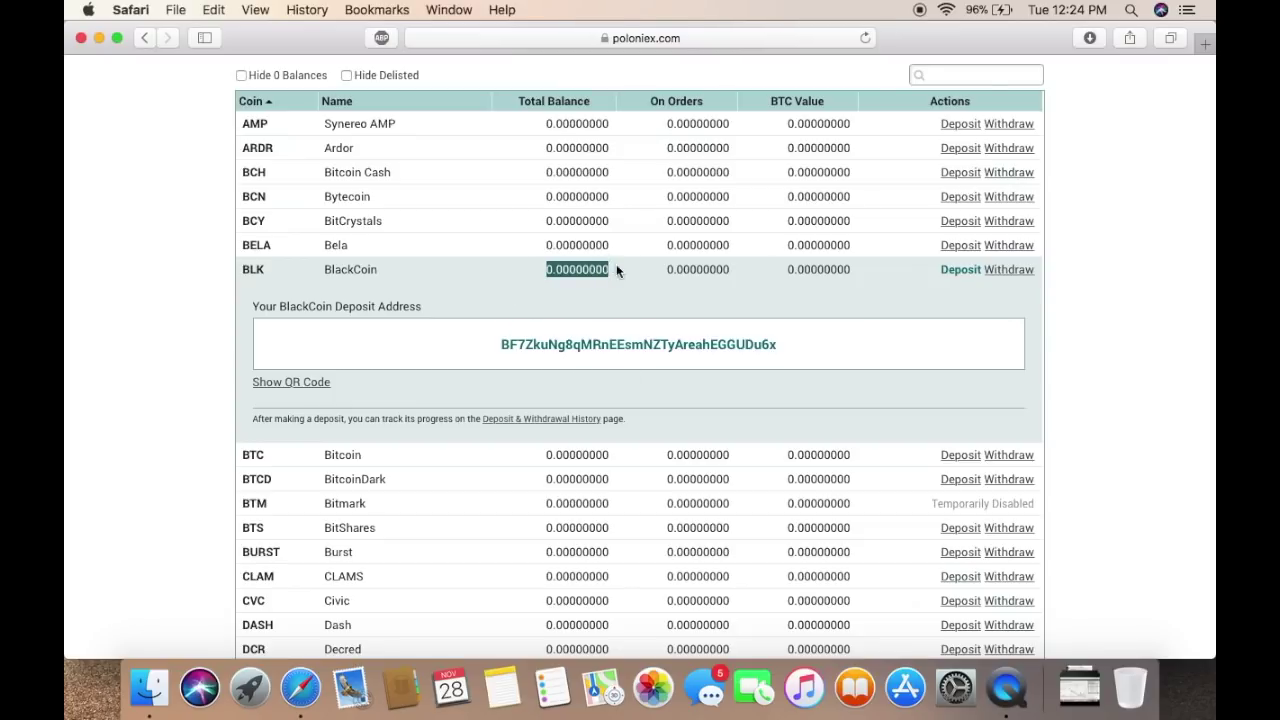
left_click(1092, 318)
scroll(844, 414, "down", 3)
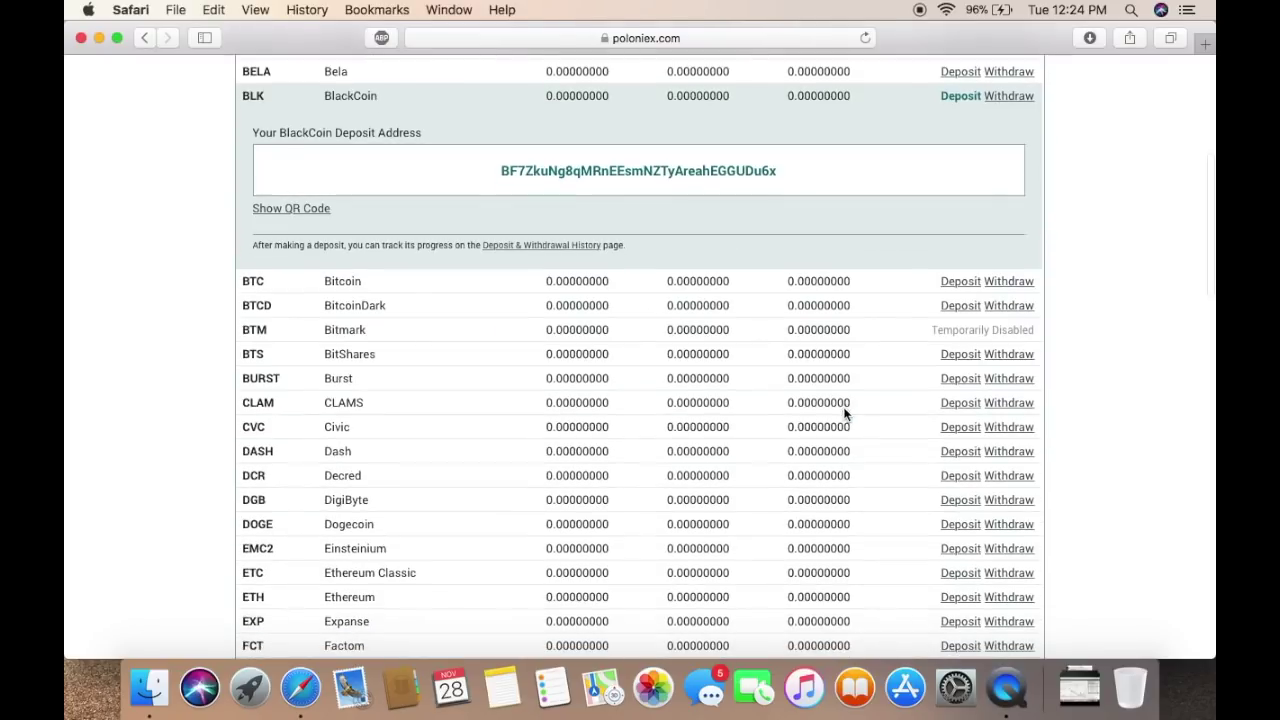
left_click(948, 283)
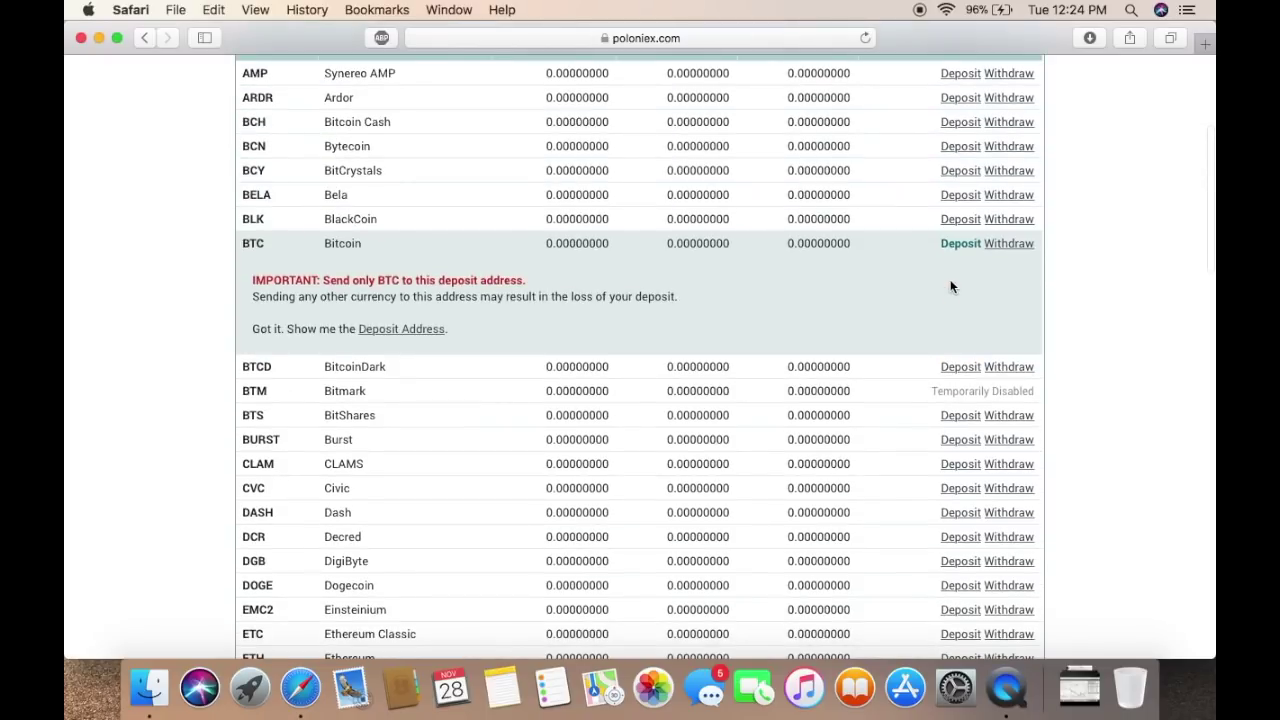
Reveal and select the Bitcoin deposit address, then bring up the BTC withdrawal form.
left_click(411, 328)
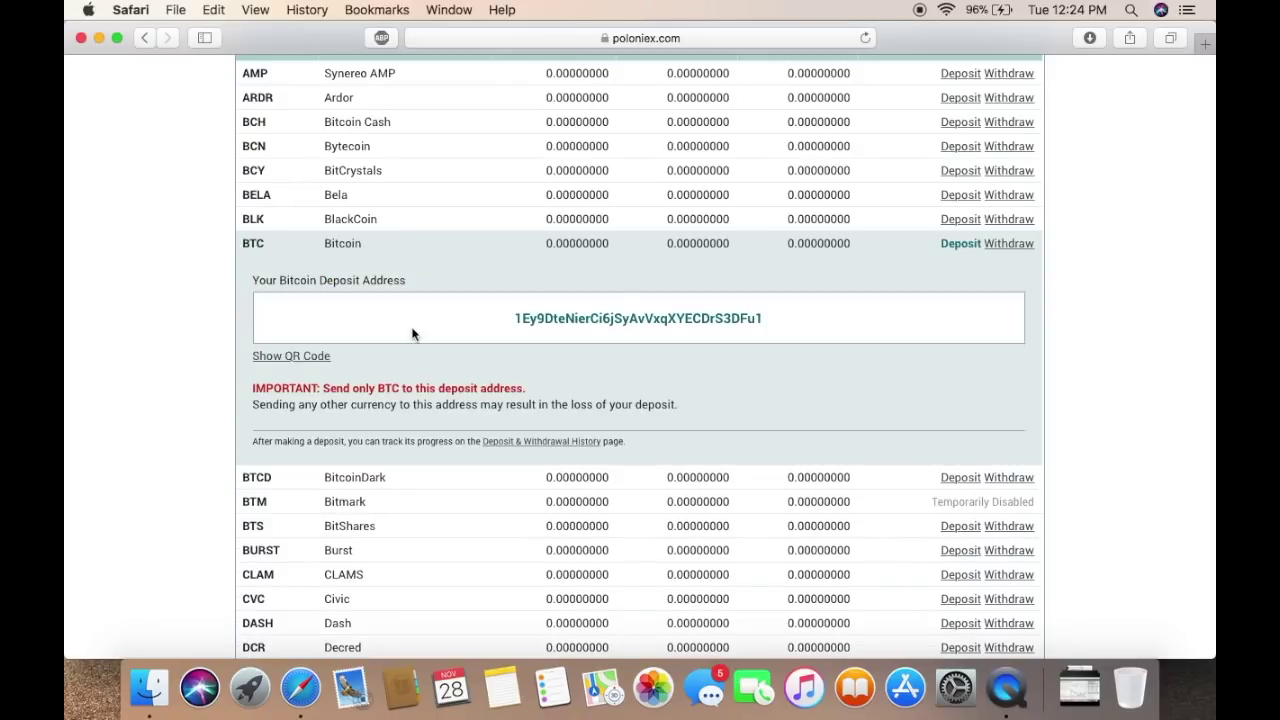
left_click_drag(764, 319, 493, 318)
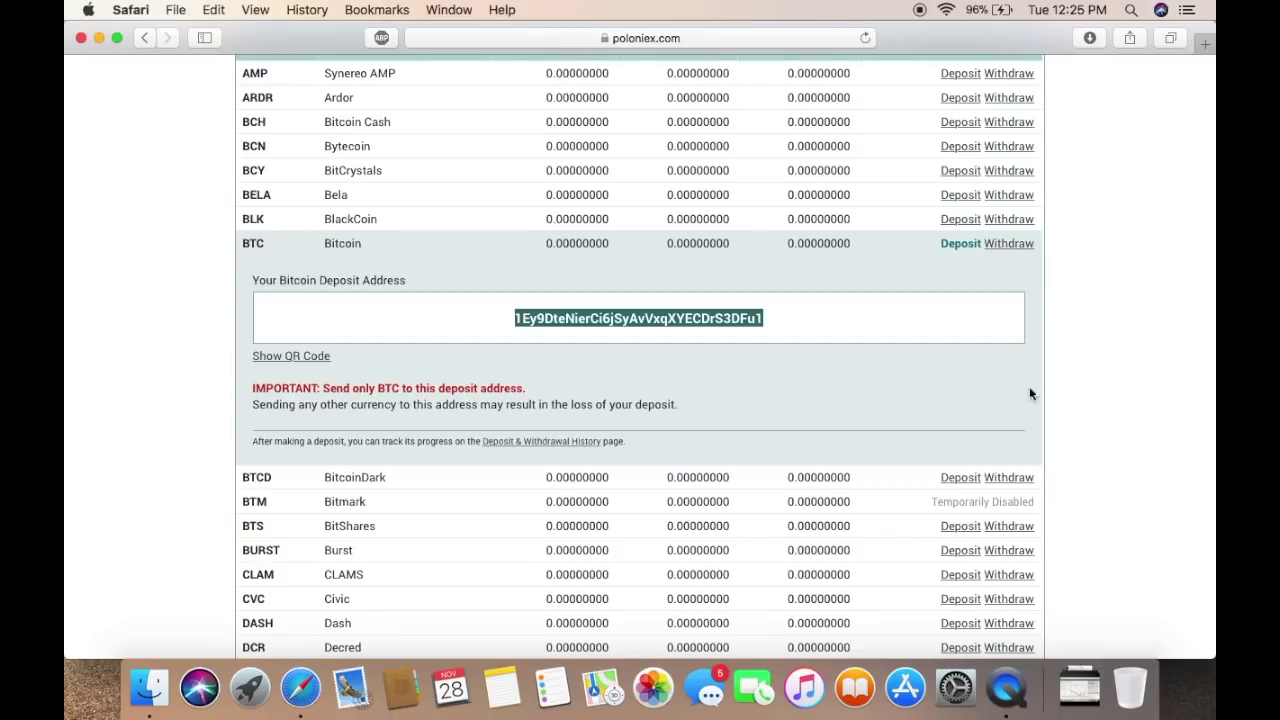
left_click(1103, 368)
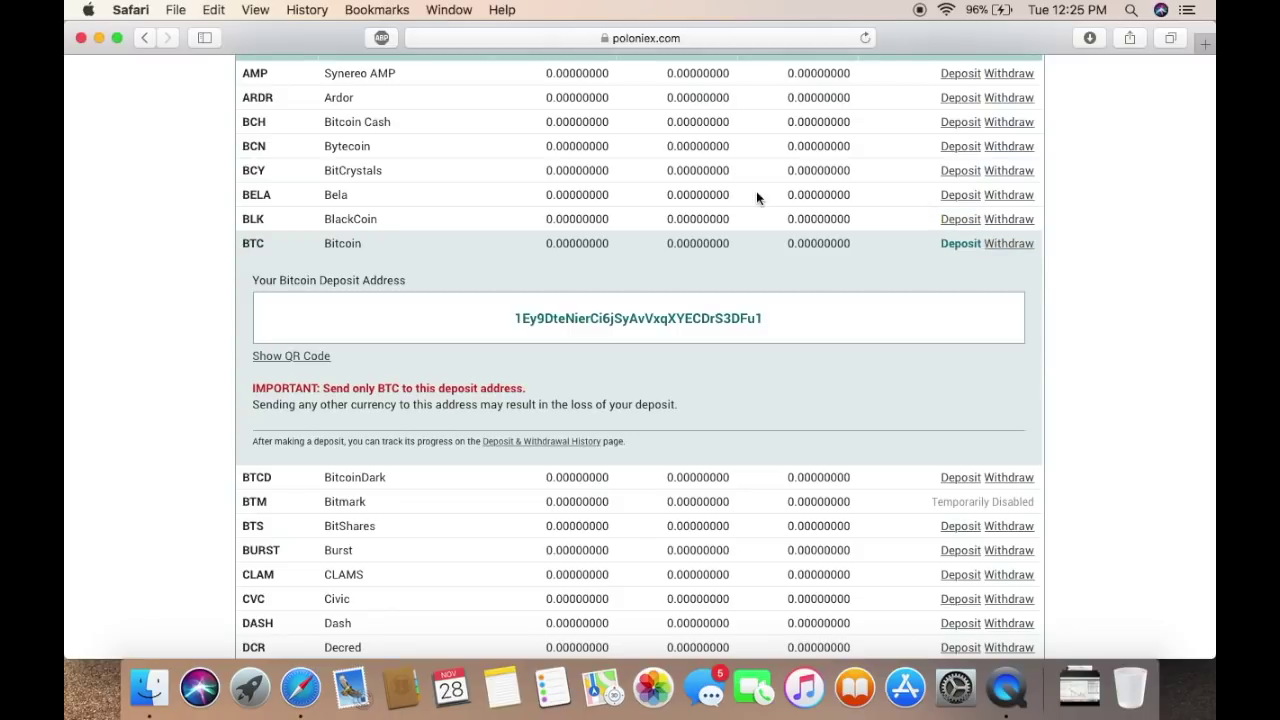
left_click(1019, 250)
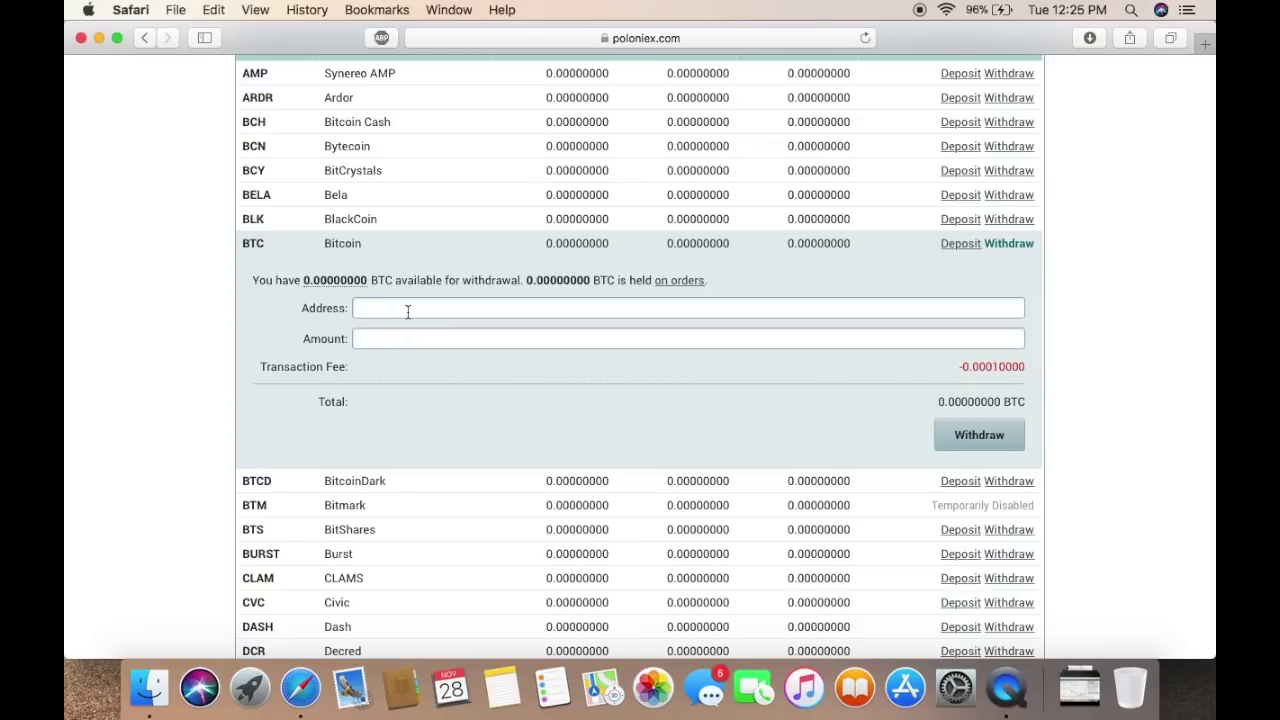
Copy the BTC deposit address and paste it into the withdrawal Address field.
left_click(963, 246)
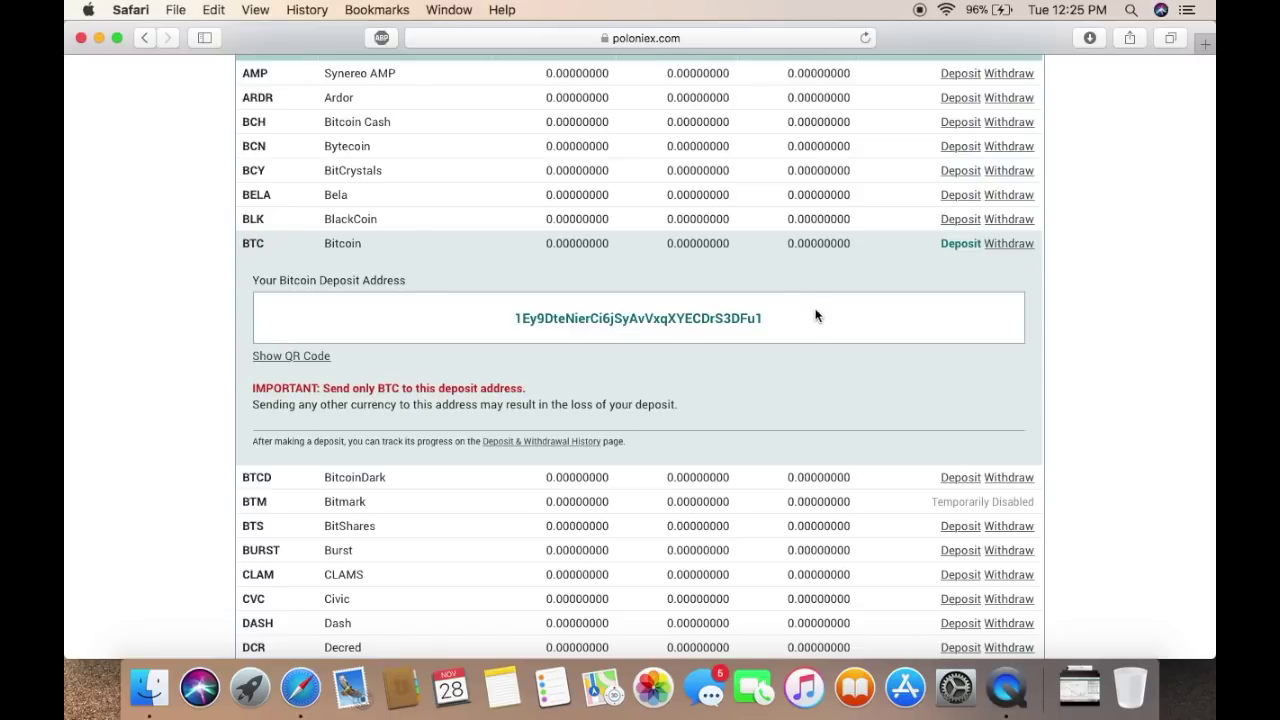
left_click(1008, 243)
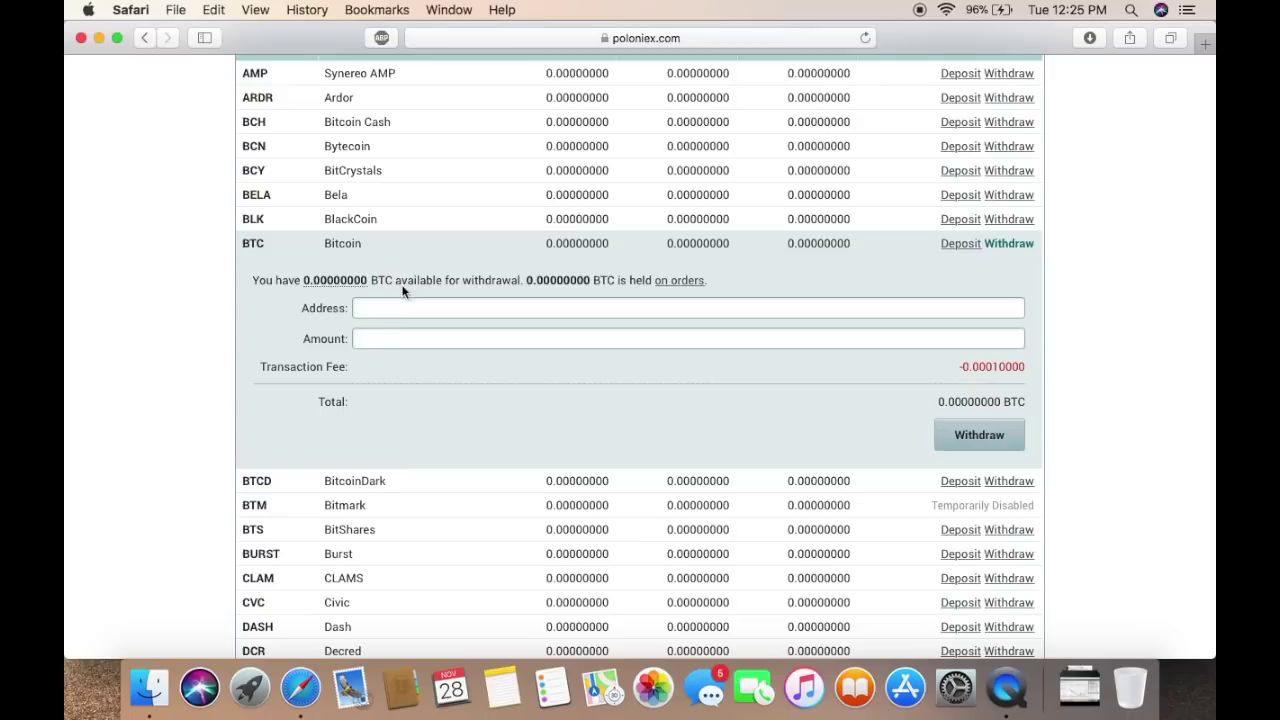
left_click(386, 308)
left_click(422, 342)
left_click(958, 244)
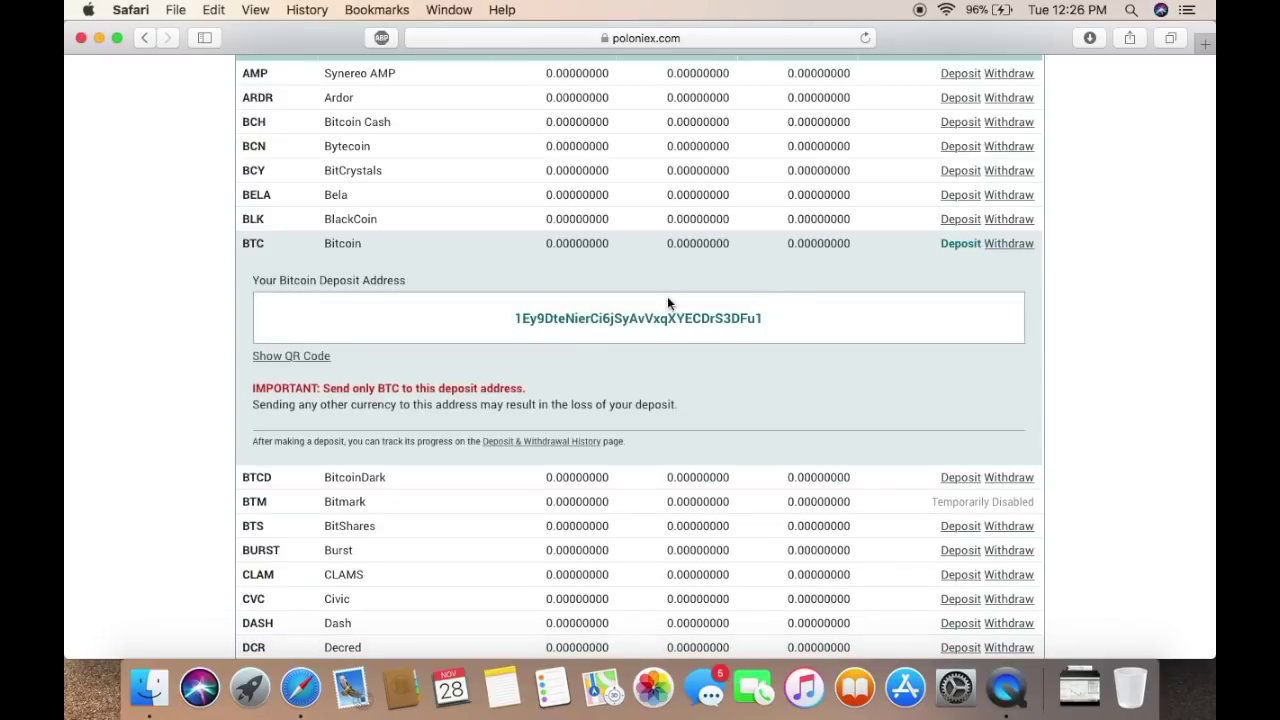
left_click_drag(515, 318, 771, 320)
key("super+c")
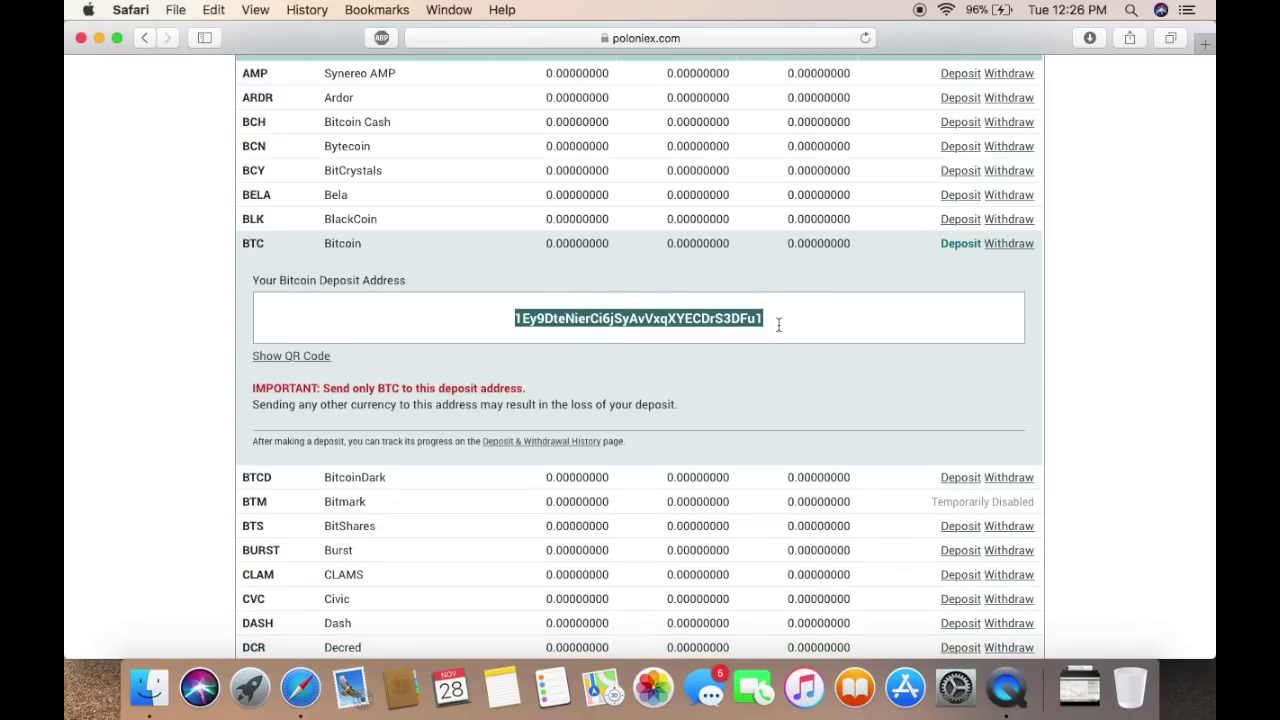
left_click(1015, 244)
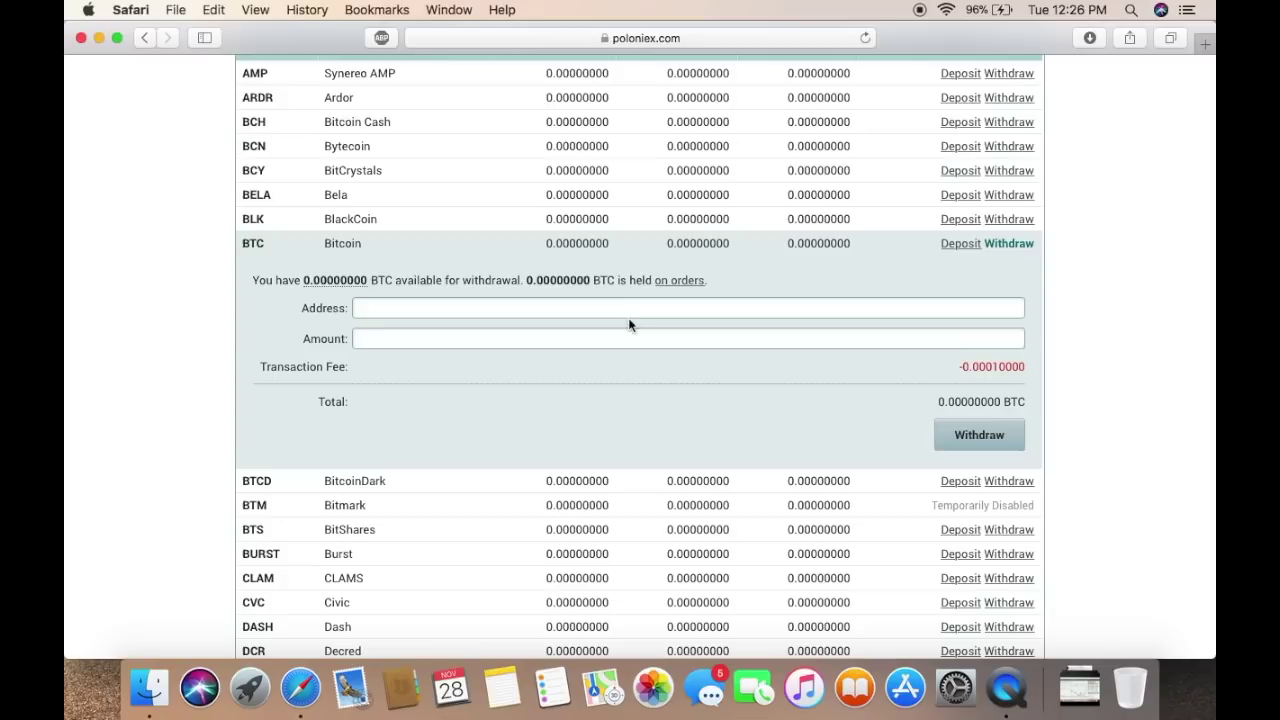
key("super+v")
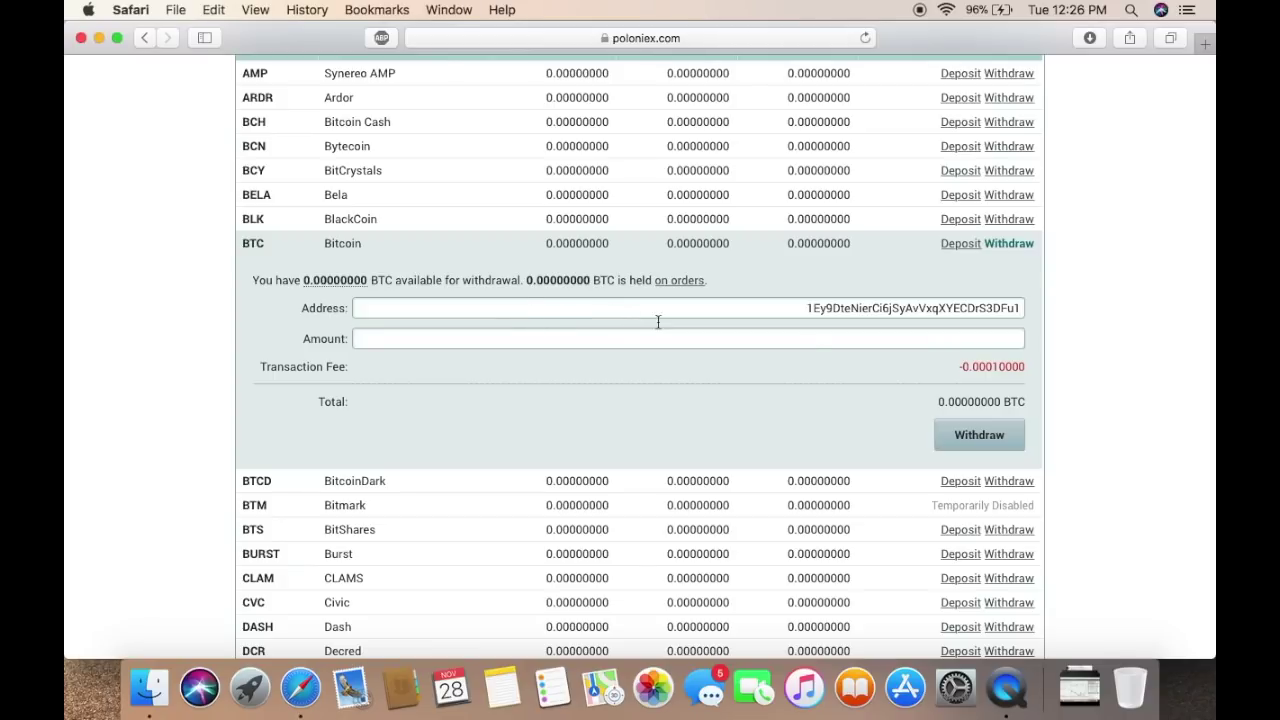
Enter a withdrawal amount of 10, totalling 9.99990000 BTC after the 0.0001 fee.
left_click(855, 340)
type("10")
left_click_drag(960, 366, 1020, 352)
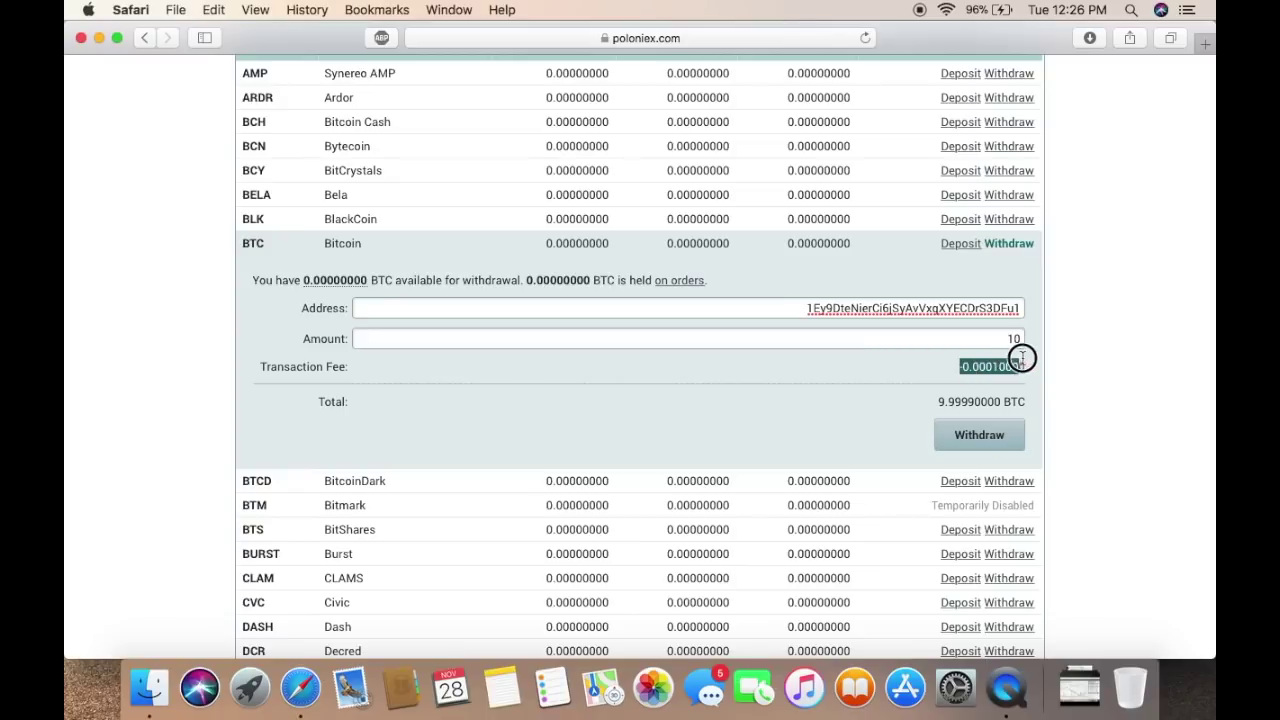
left_click(874, 388)
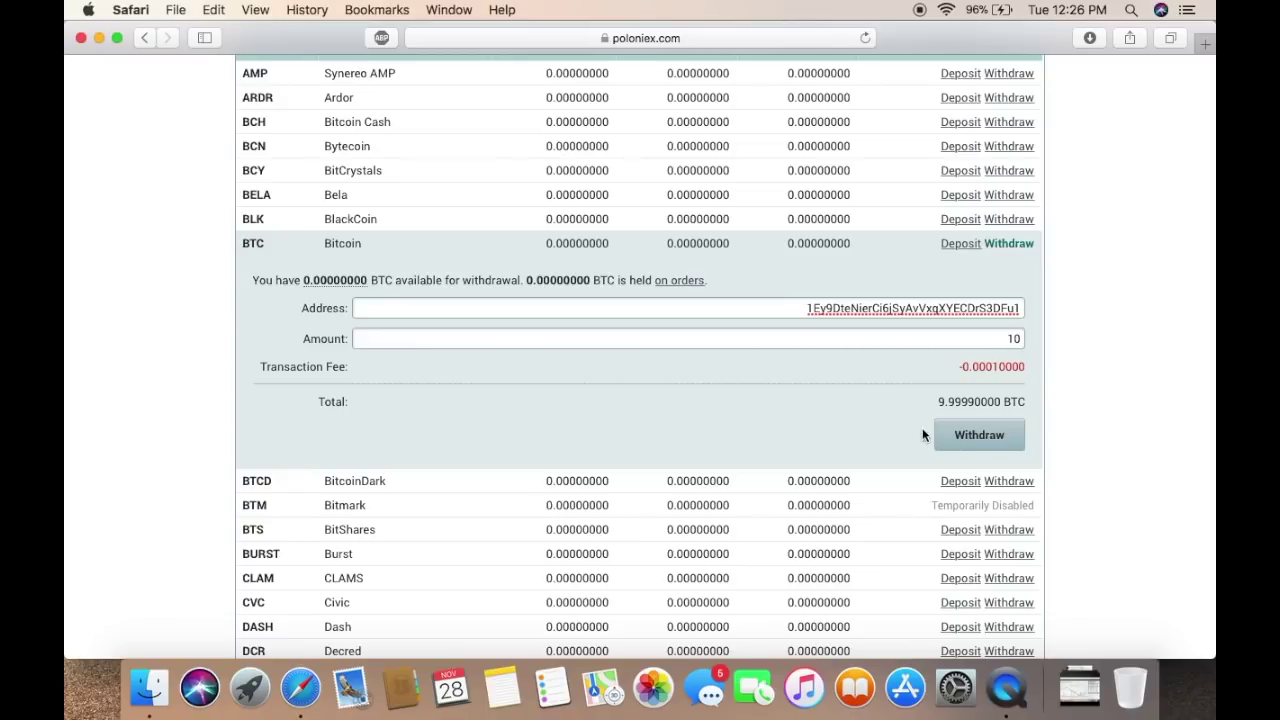
left_click(958, 446)
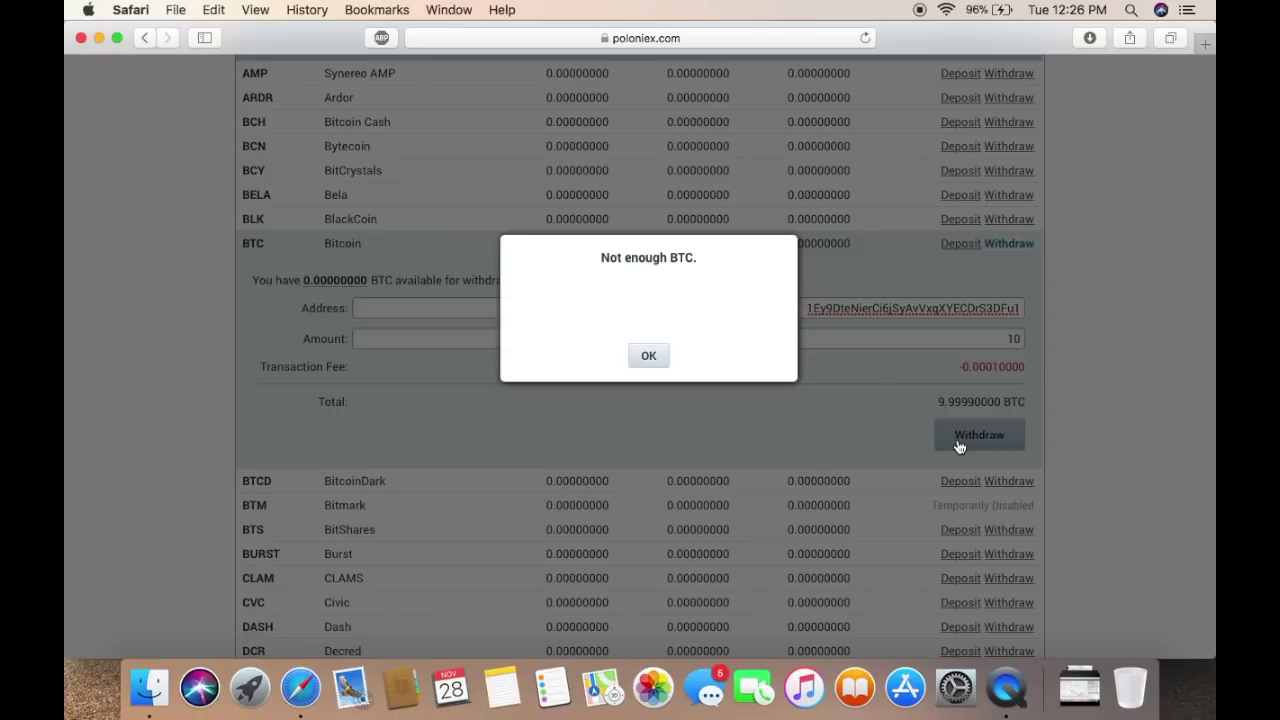
left_click(655, 362)
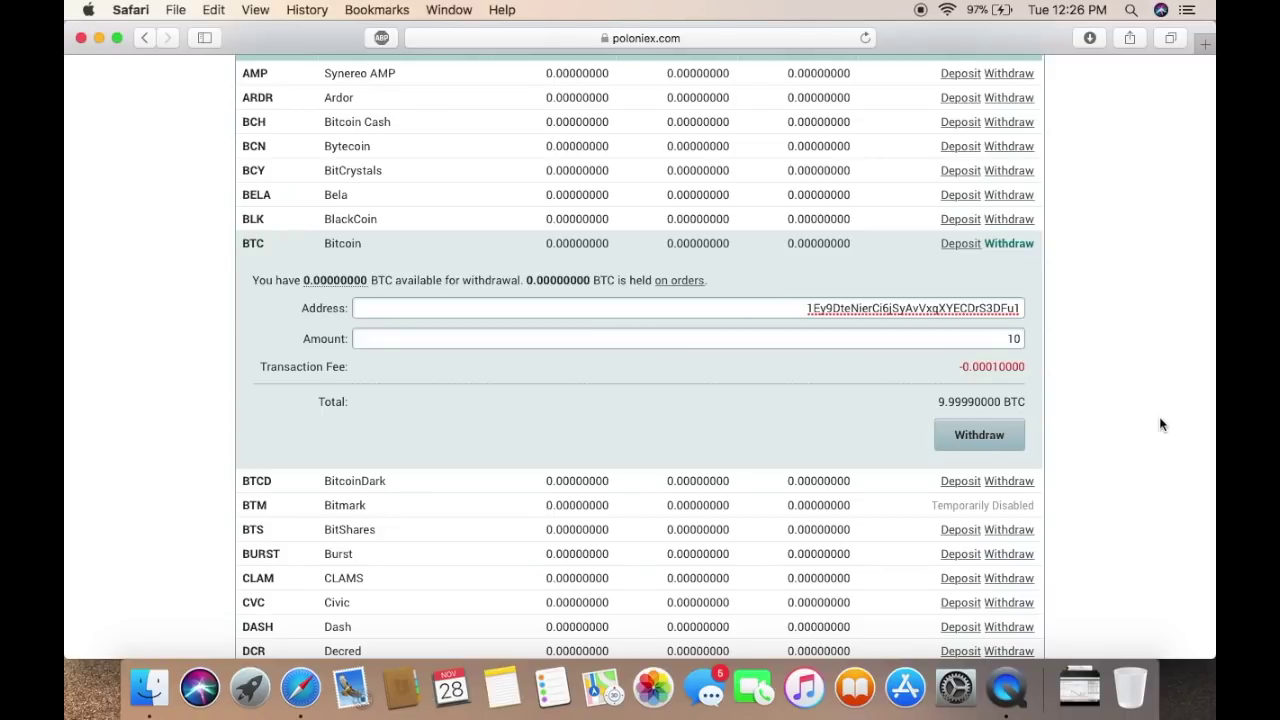
scroll(1160, 425, "up", 5)
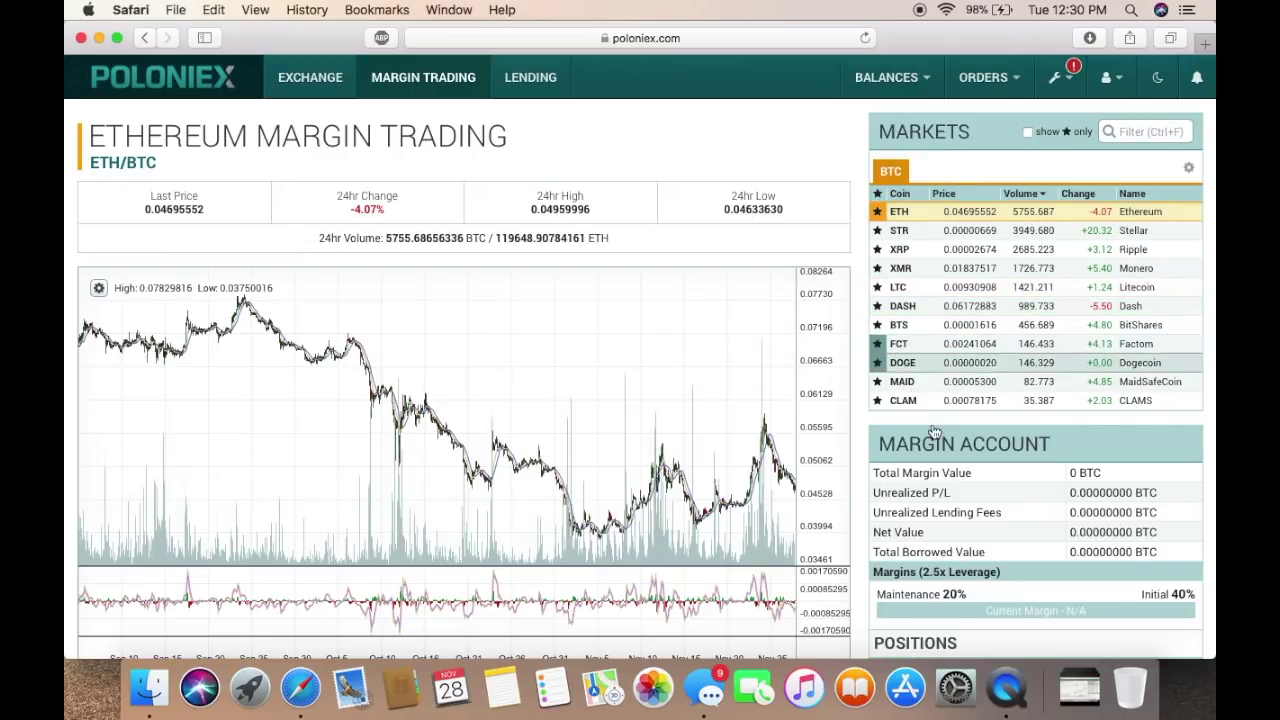
scroll(872, 484, "down", 3)
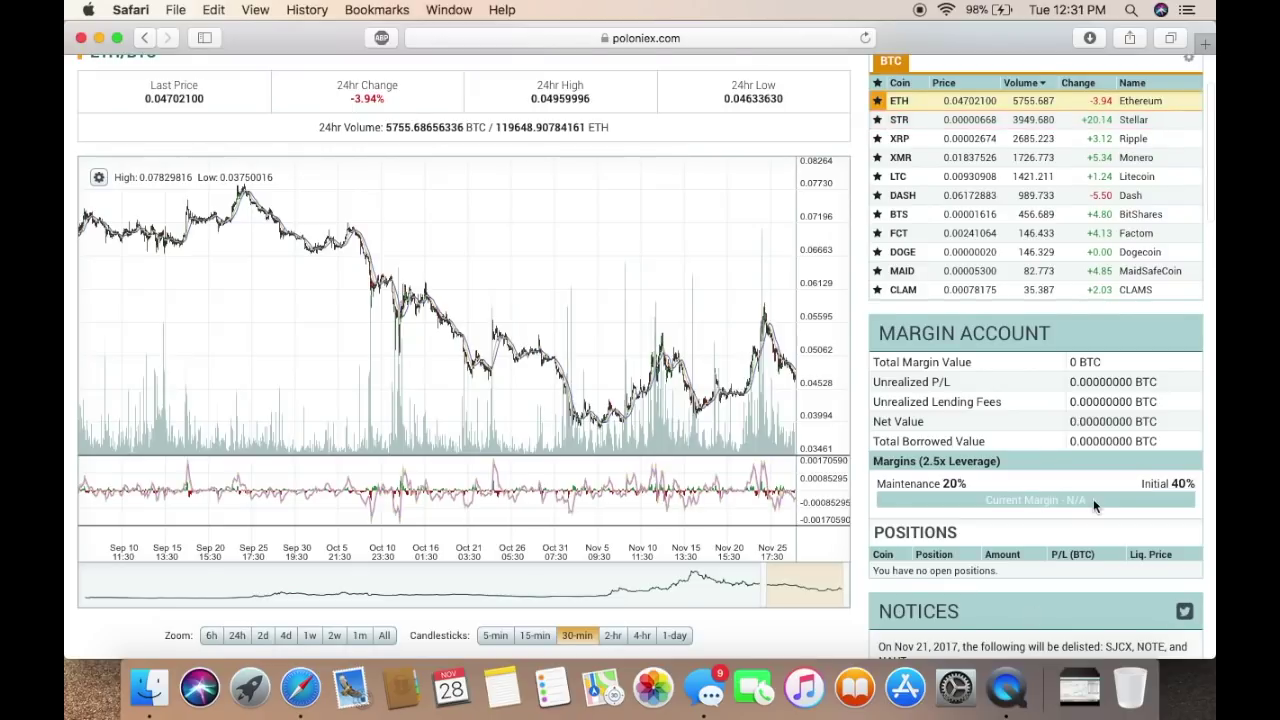
scroll(1093, 500, "down", 5)
scroll(1093, 505, "down", 4)
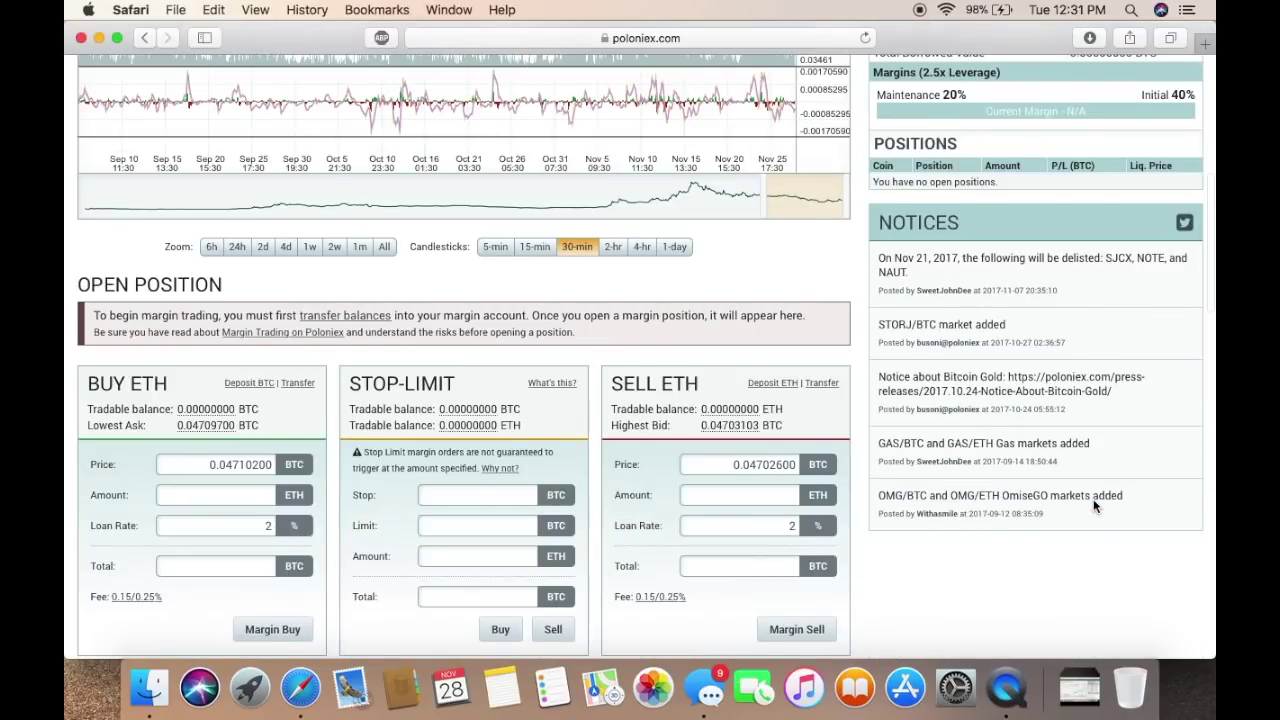
scroll(1093, 506, "up", 4)
scroll(1093, 499, "up", 8)
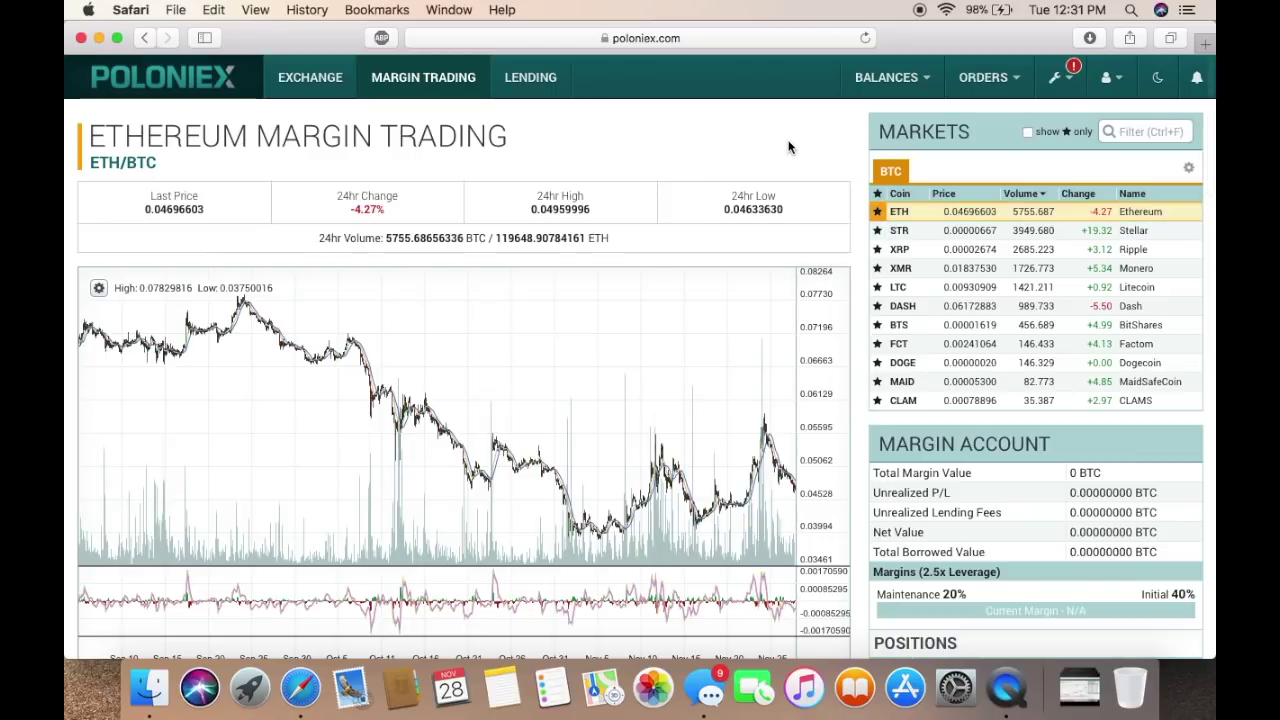
left_click(982, 84)
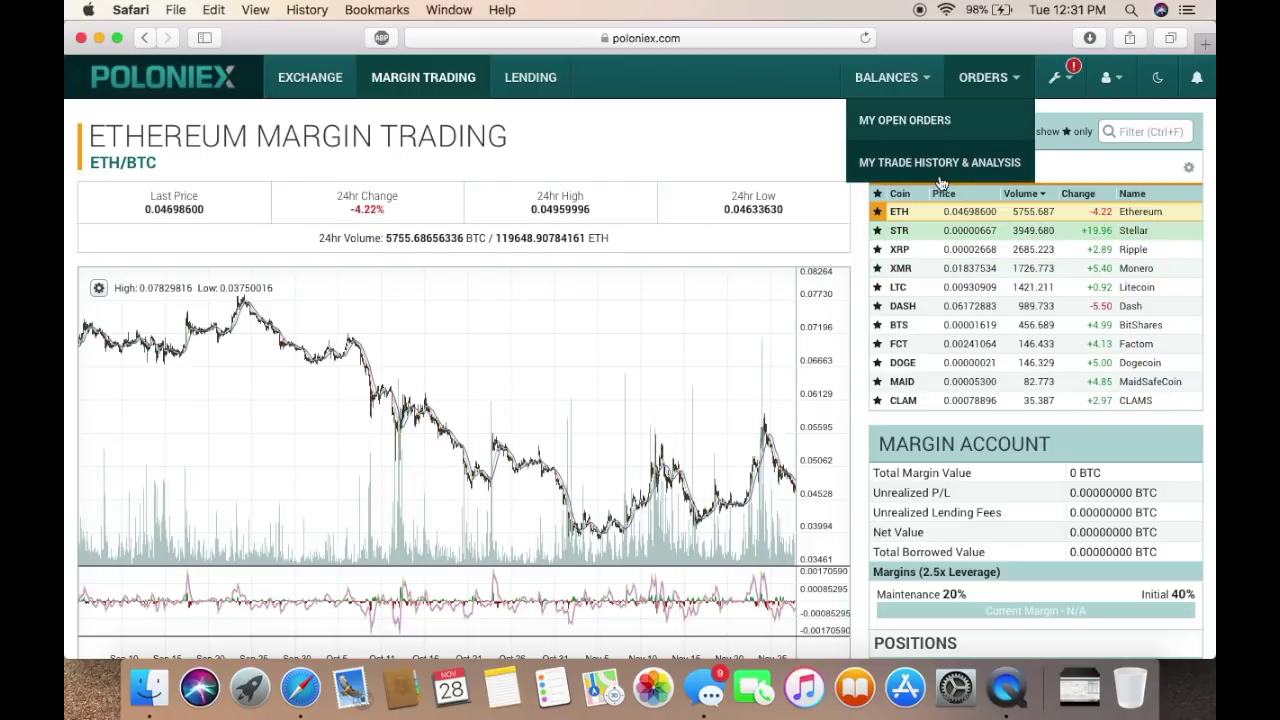
Confirm My Open Orders is empty, then view My Trade History & Analysis, which lists no trades.
left_click(975, 125)
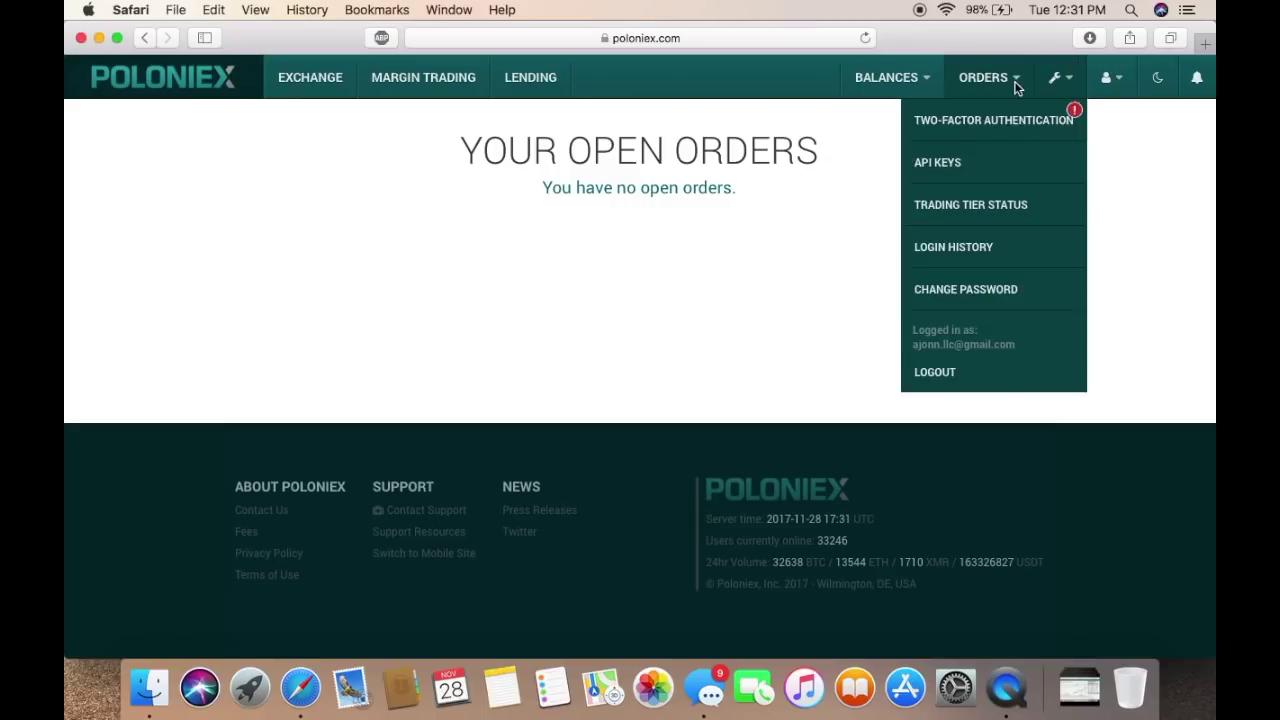
mouse_move(1010, 80)
left_click(994, 170)
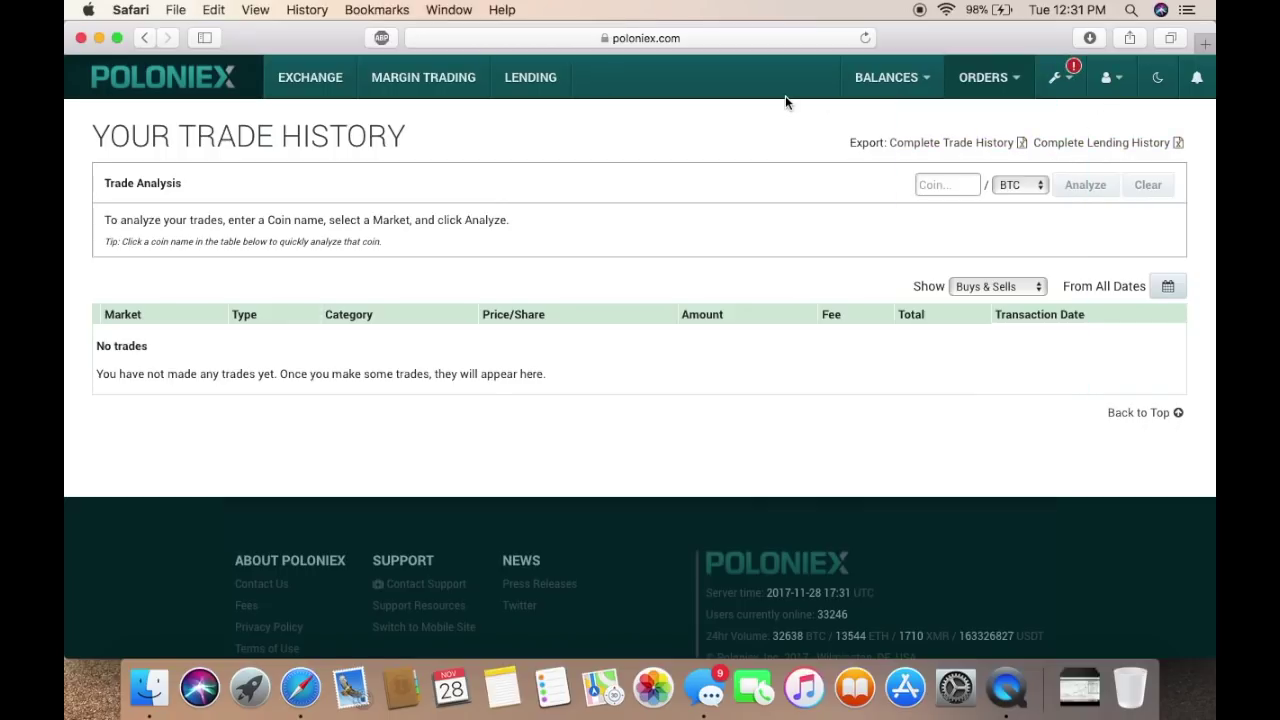
Return to the EXCHANGE page for the ETH/BTC market and its price chart.
left_click(296, 80)
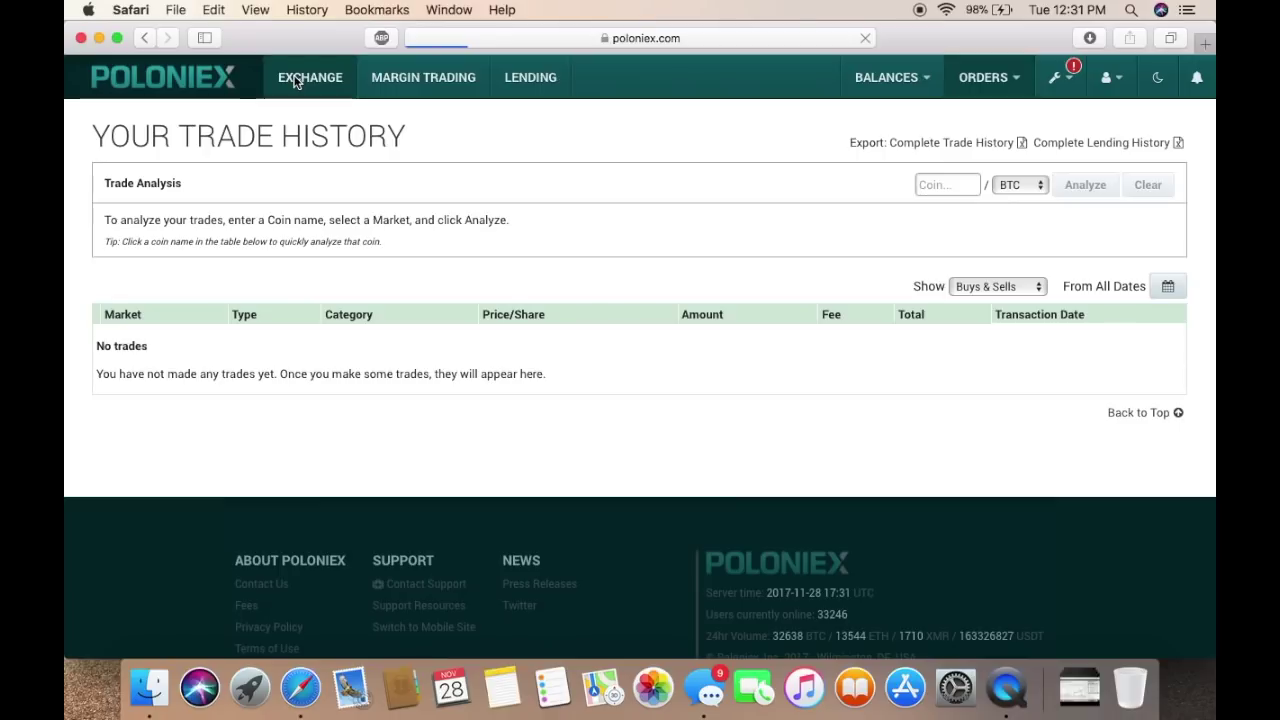